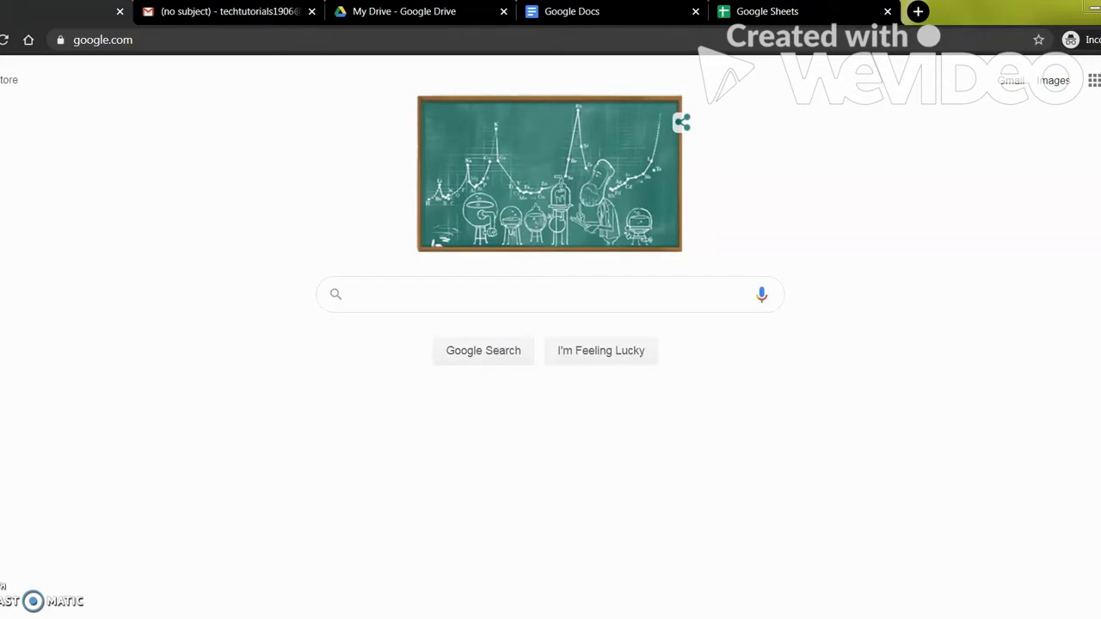
Check which Google account is signed in, and return Gmail from the open attachment preview to the inbox.
left_click(1100, 80)
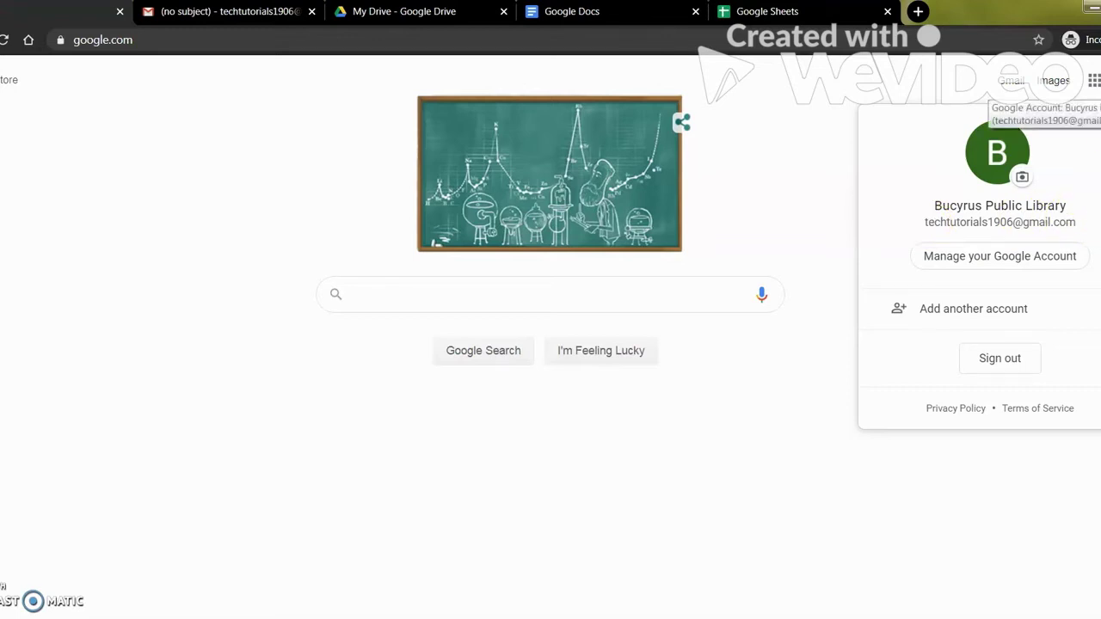
left_click(1100, 80)
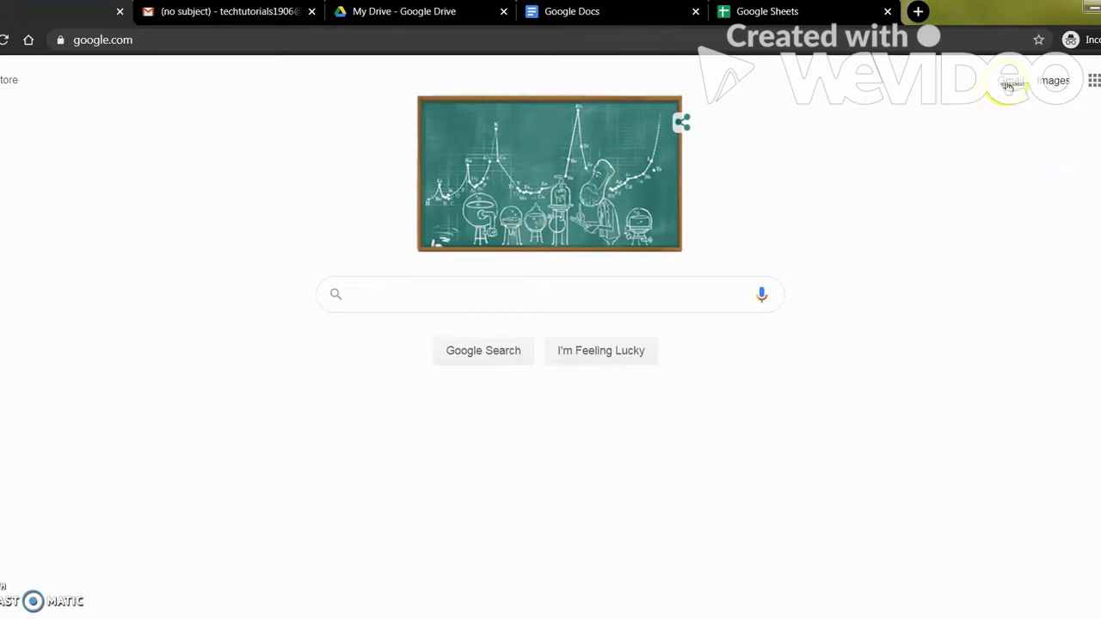
left_click(248, 17)
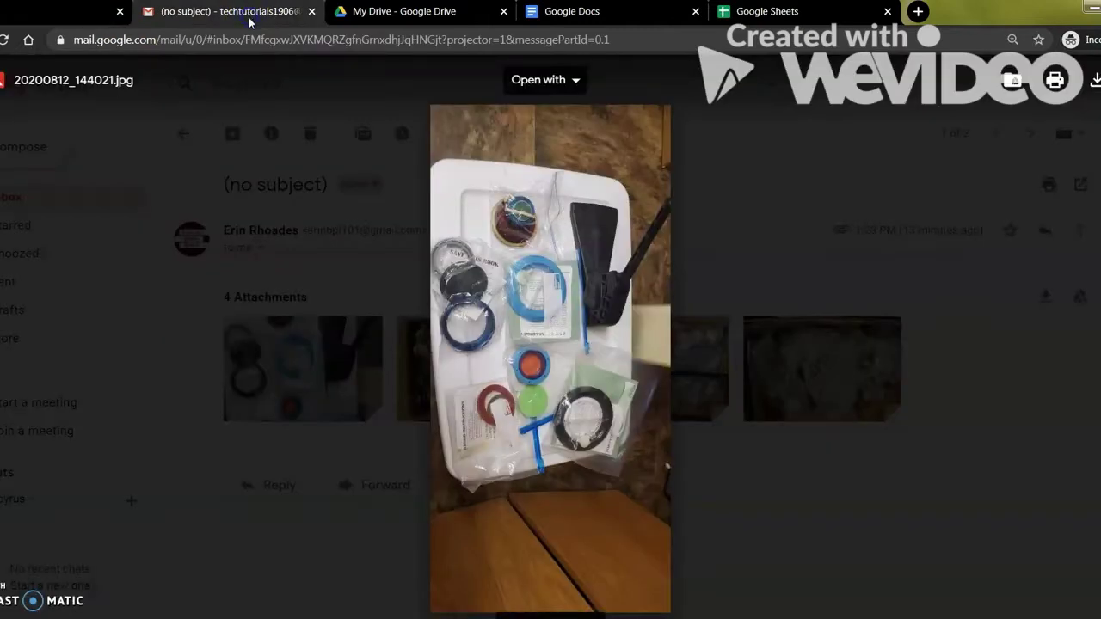
left_click(762, 172)
left_click(182, 134)
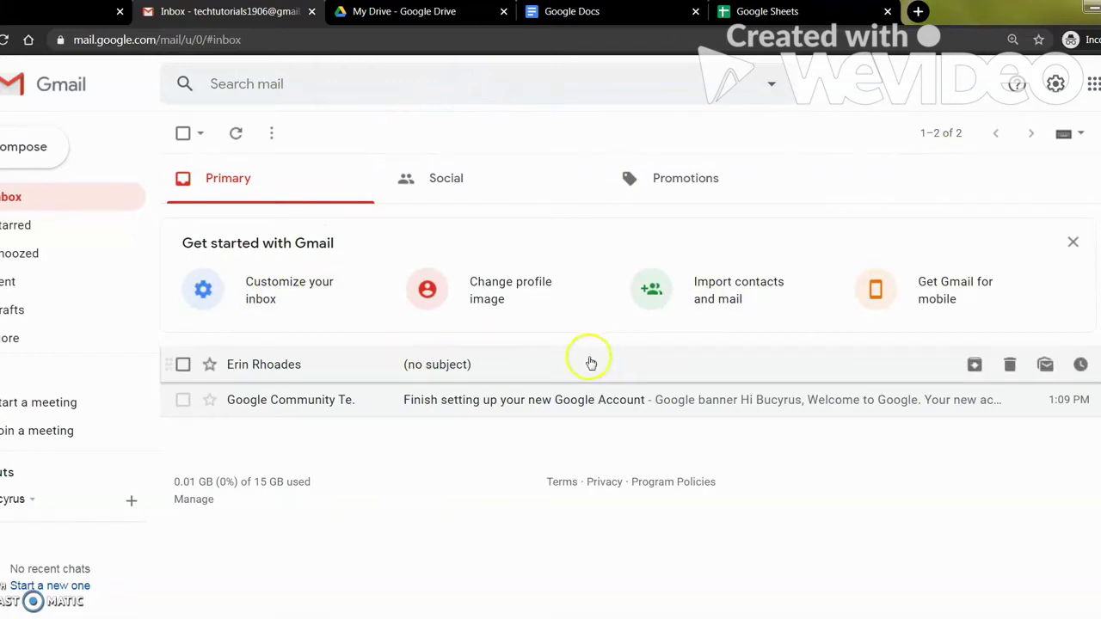
Switch to Google Drive and look through the full list of available Google apps.
left_click(403, 15)
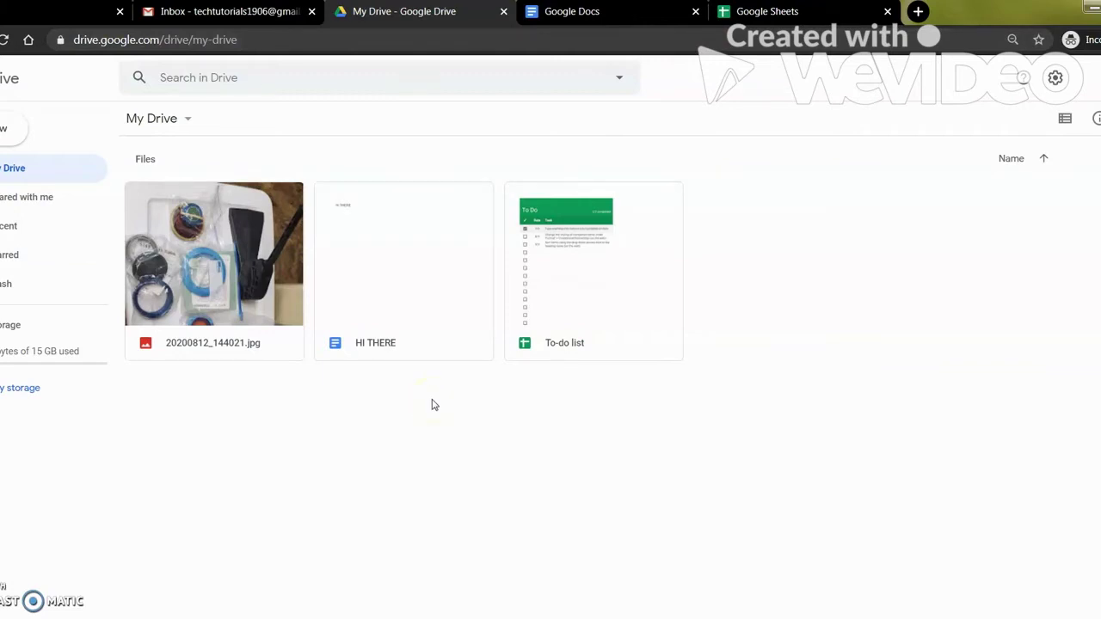
left_click(1095, 81)
scroll(1099, 264, "down", 6)
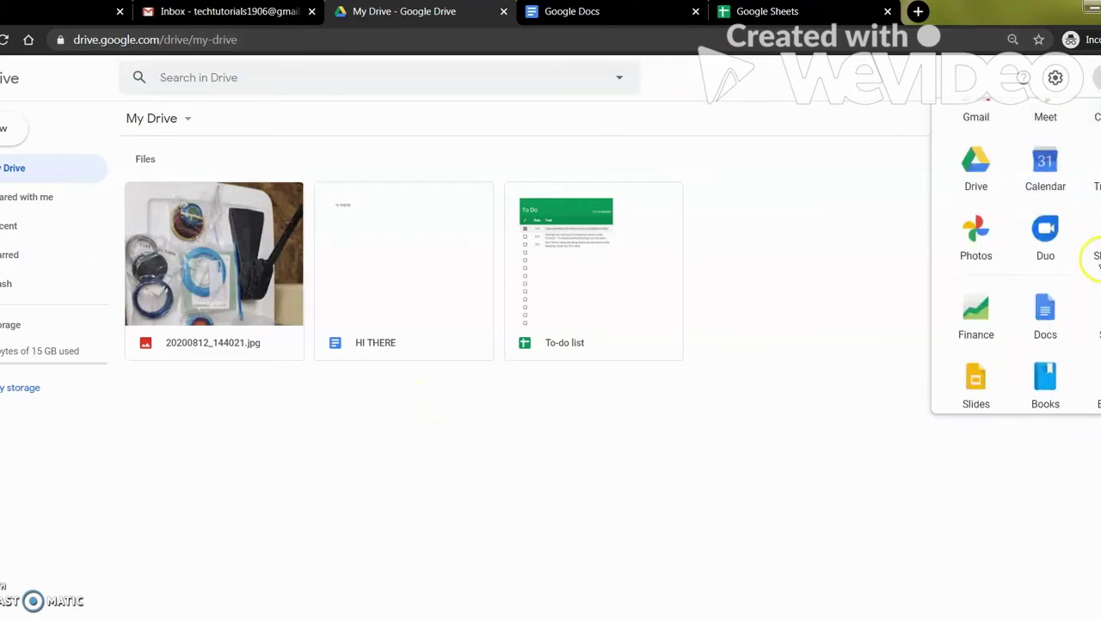
scroll(1099, 268, "up", 6)
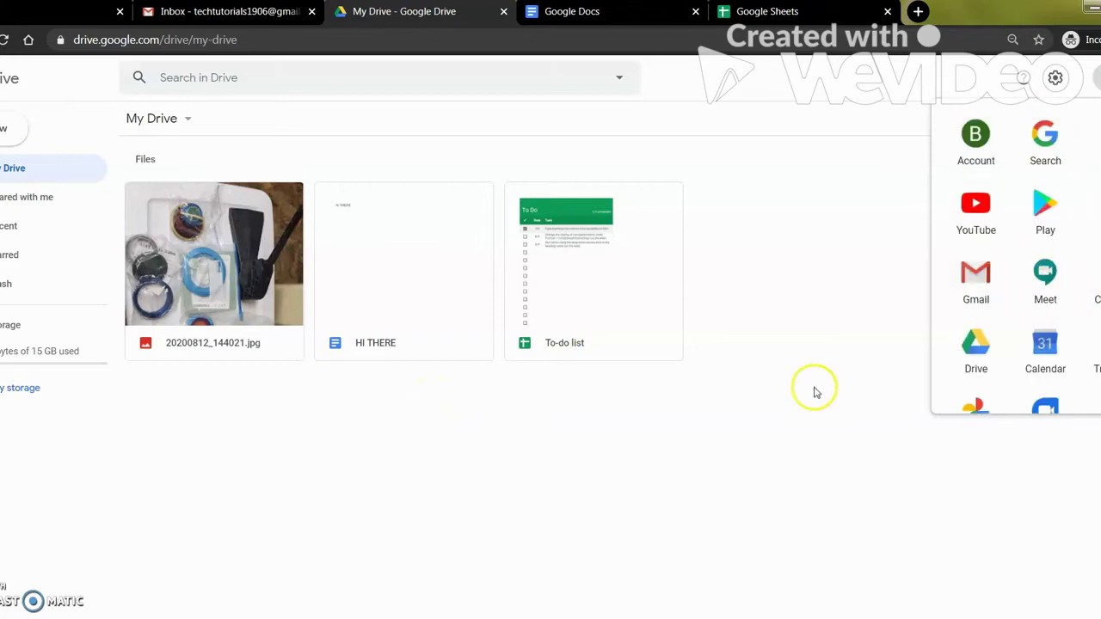
scroll(1017, 294, "down", 5)
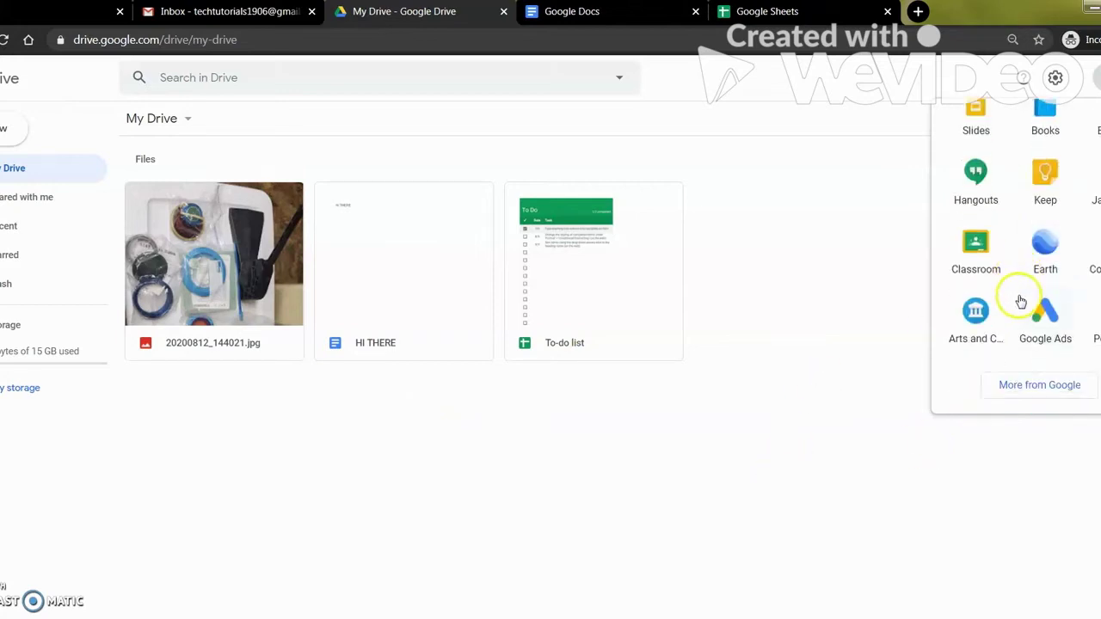
left_click(839, 456)
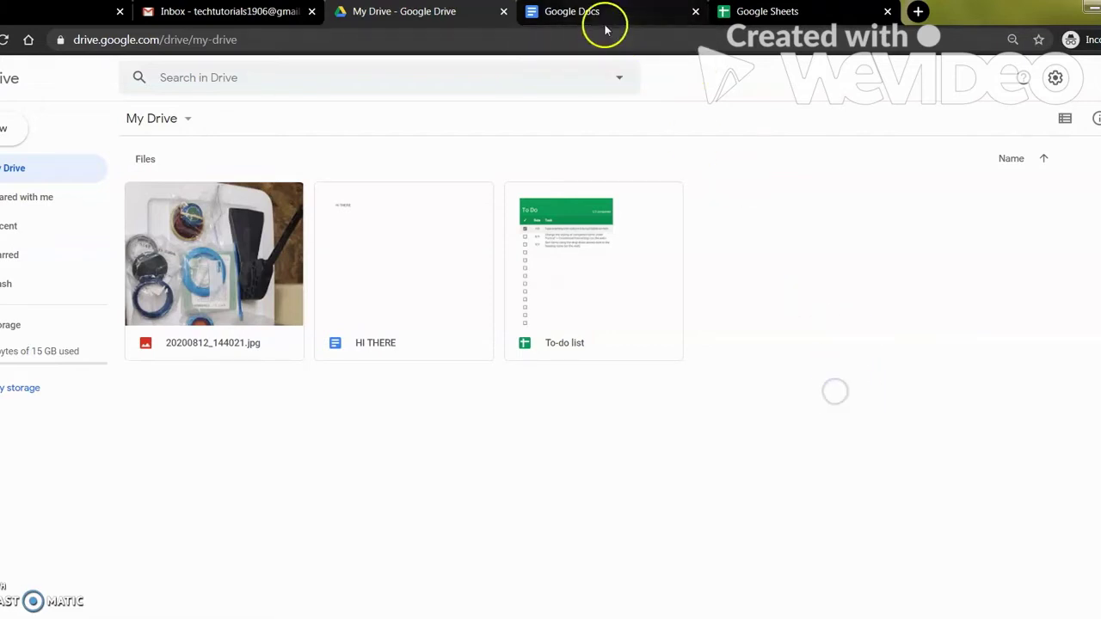
Switch to Google Docs and browse the recent documents and the template gallery, returning to the Docs home page.
left_click(604, 15)
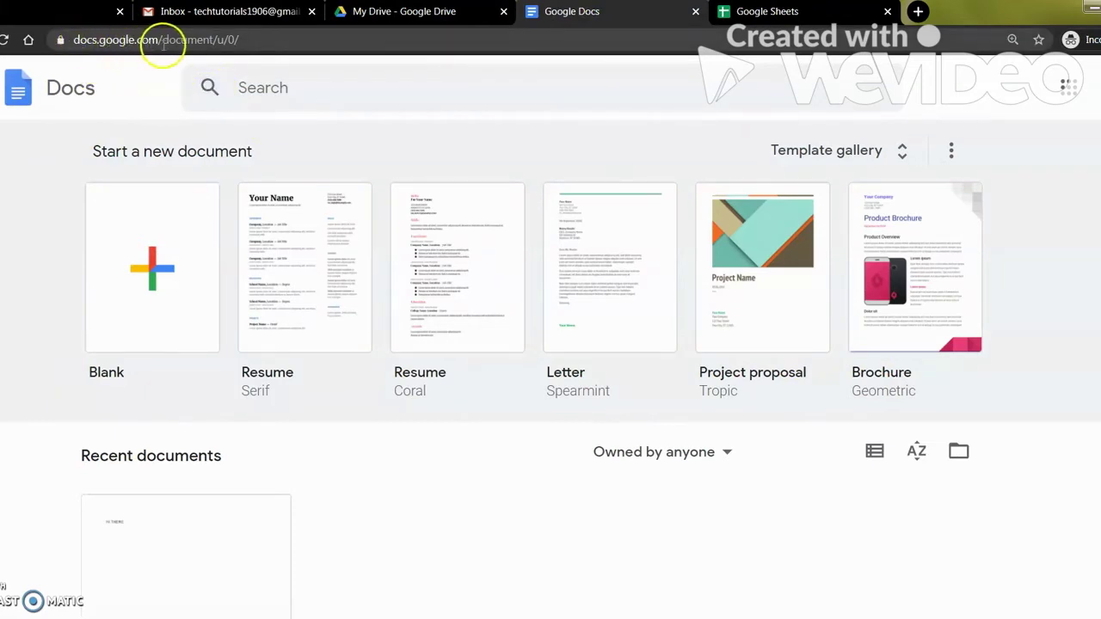
scroll(983, 352, "down", 2)
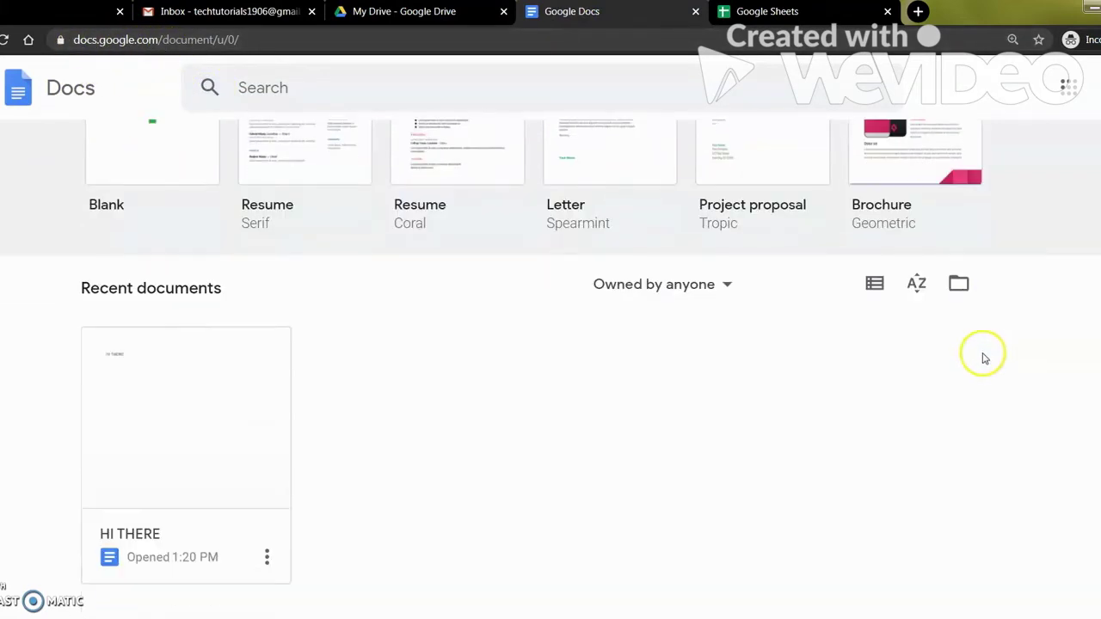
scroll(976, 368, "up", 2)
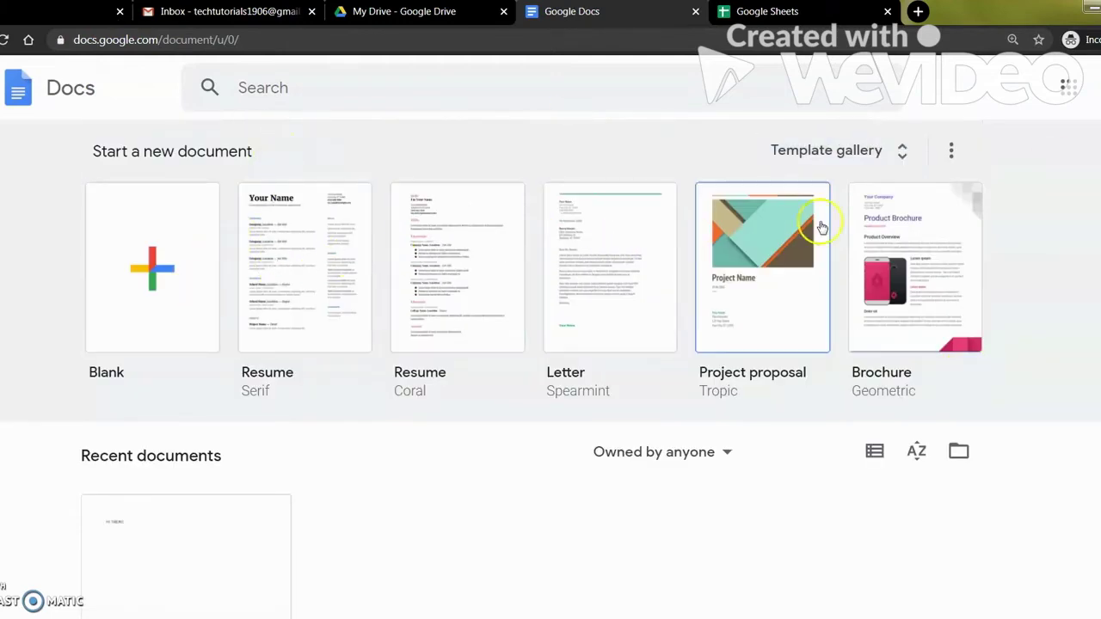
left_click(898, 153)
scroll(918, 239, "down", 3)
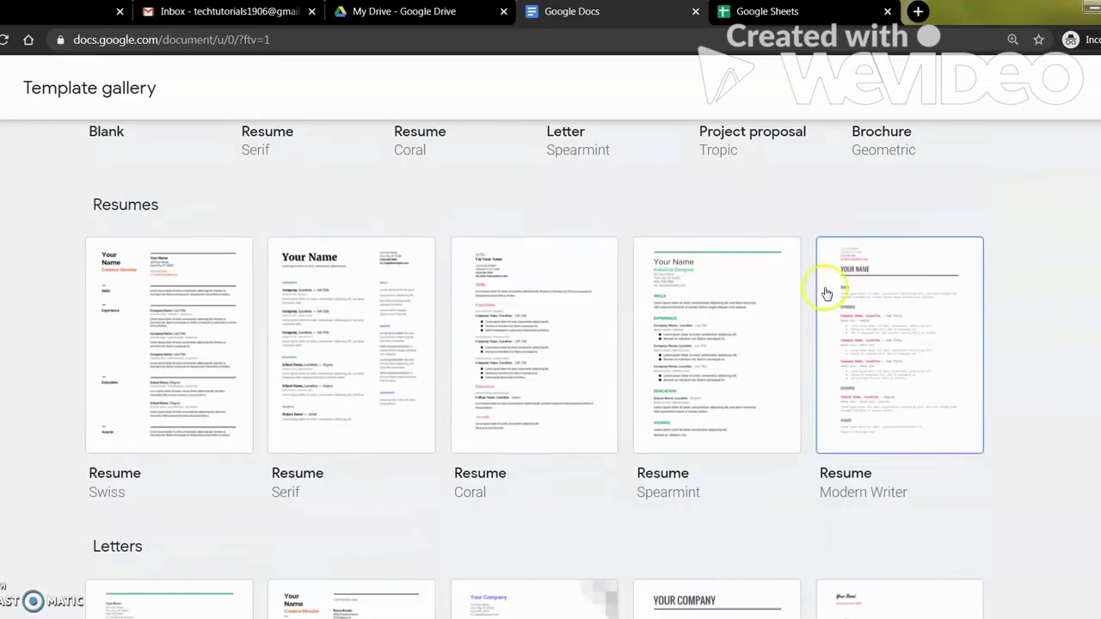
scroll(894, 318, "down", 6)
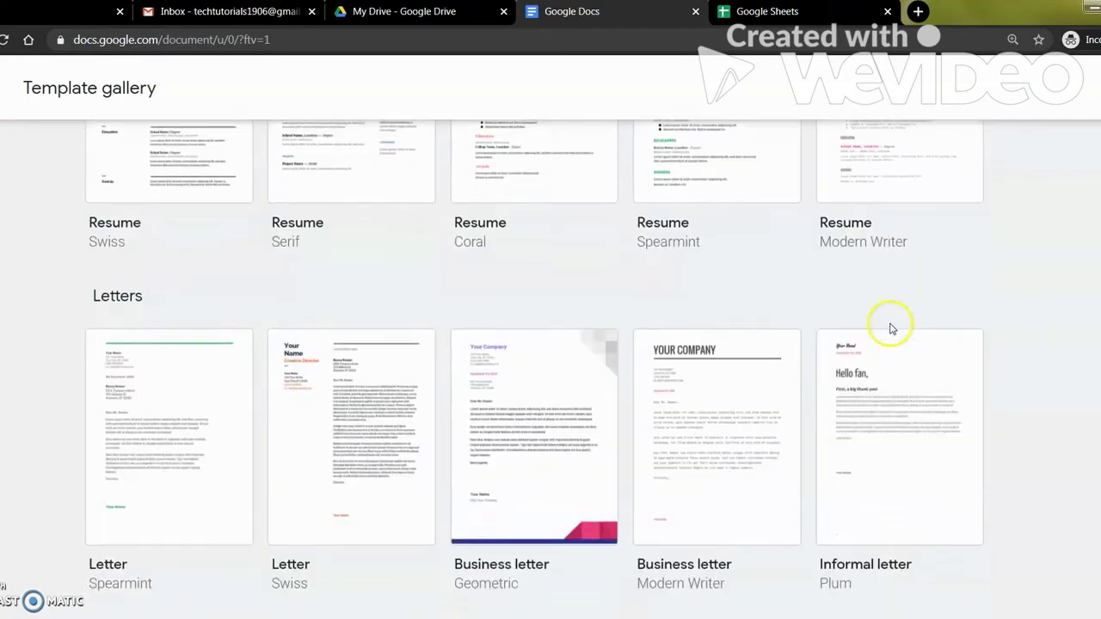
scroll(860, 249, "down", 4)
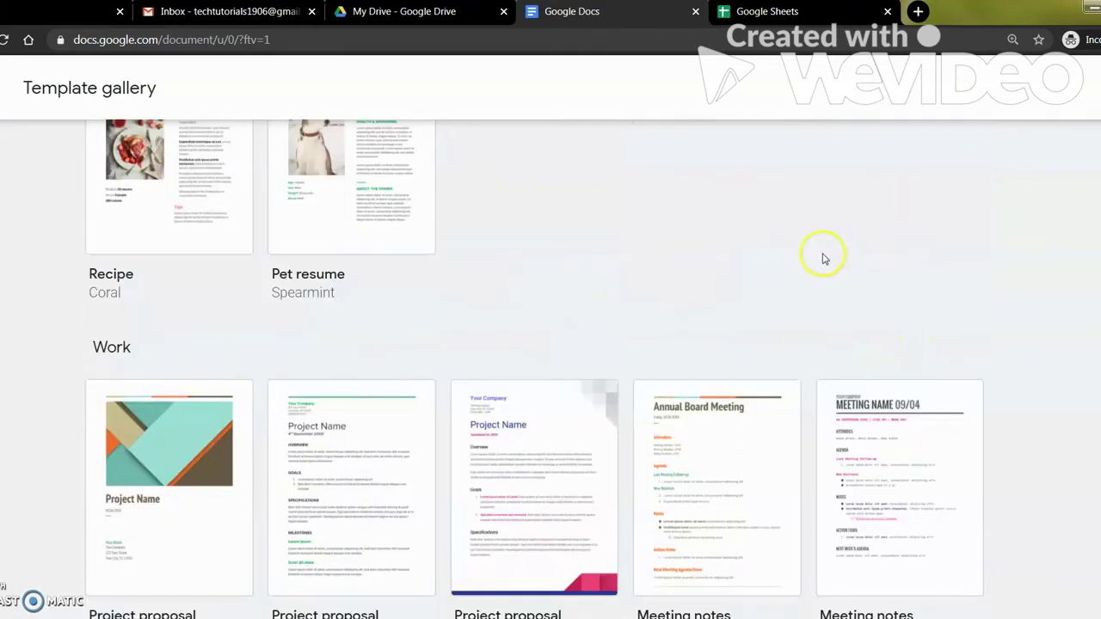
scroll(818, 266, "up", 14)
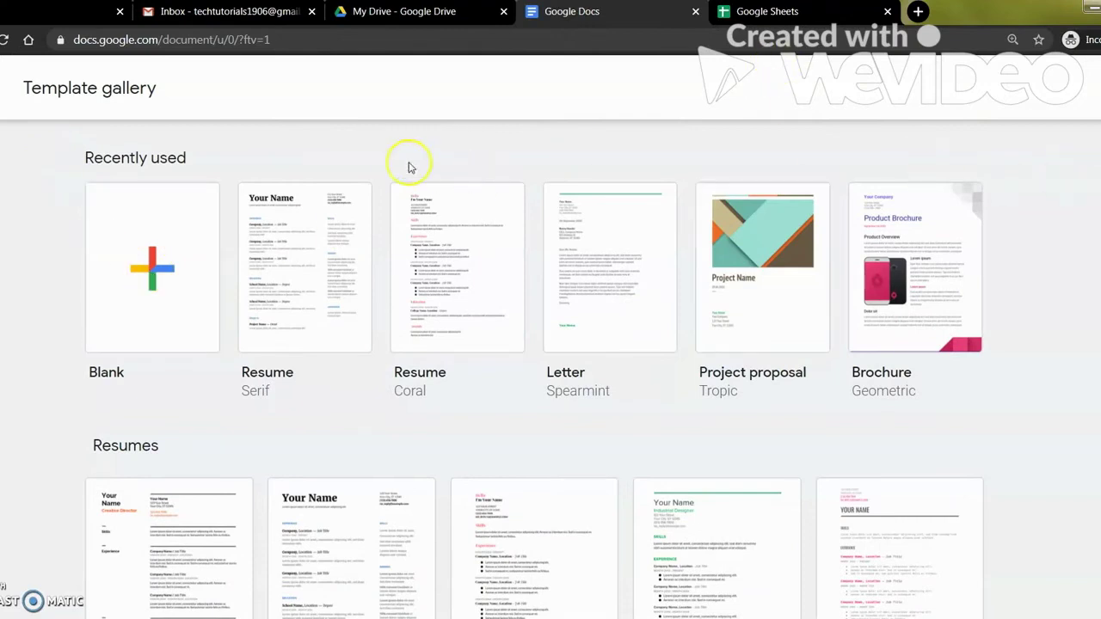
left_click(2, 88)
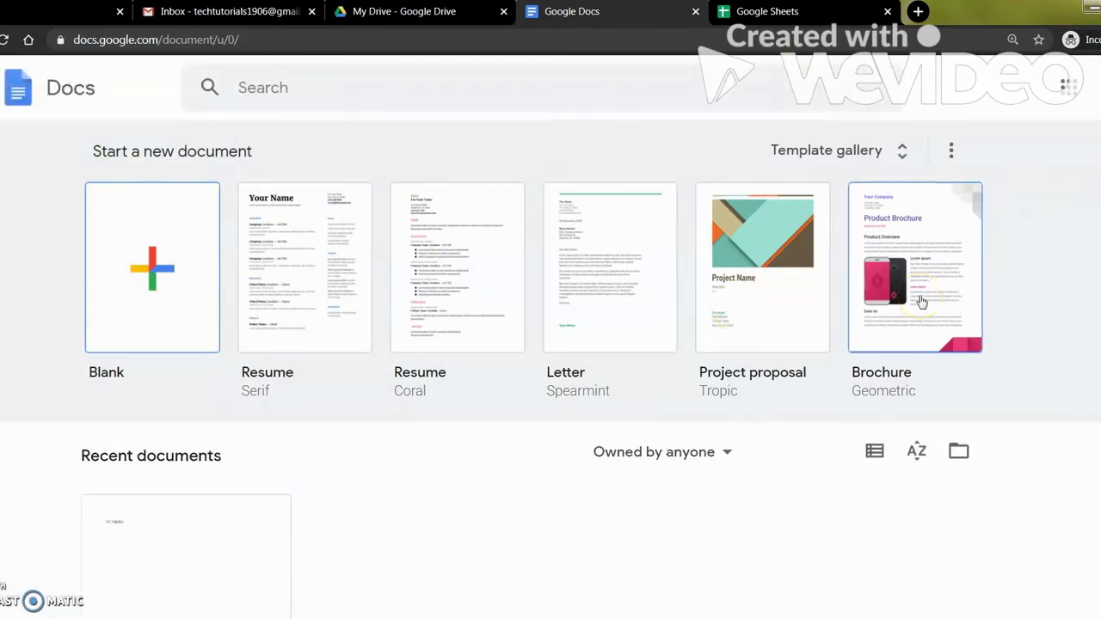
Append "hksd faslfj" to the text of the recent HI THERE document and return to the Docs home page.
scroll(559, 327, "down", 2)
left_click(217, 383)
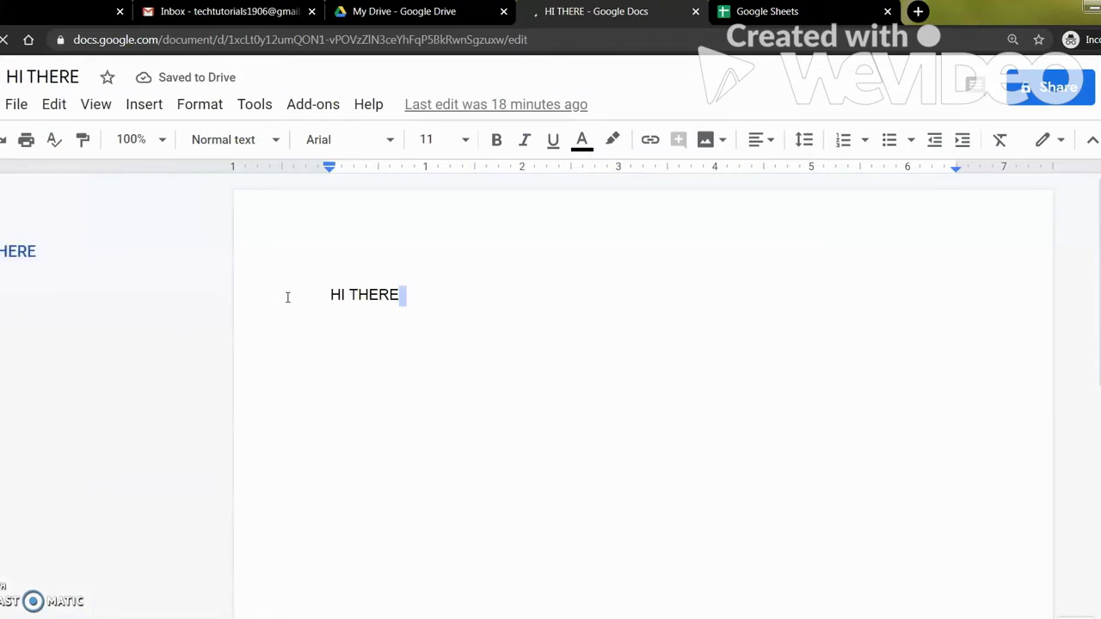
type("hksd faslfj")
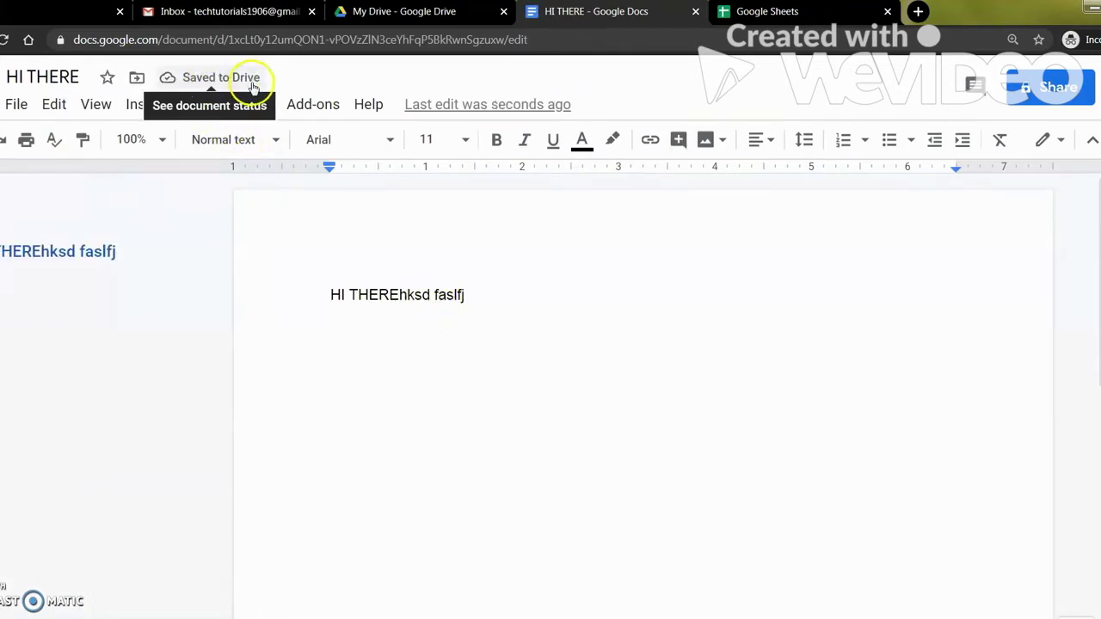
left_click(0, 87)
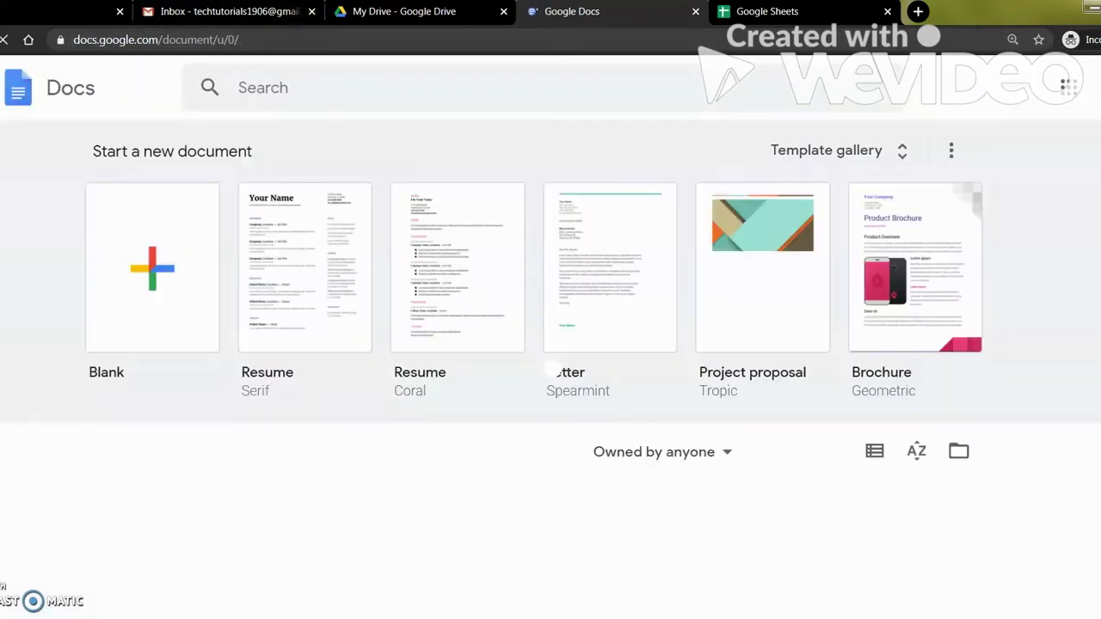
Open the HI THERE document from Google Drive, examine its available download formats, and close it.
left_click(462, 19)
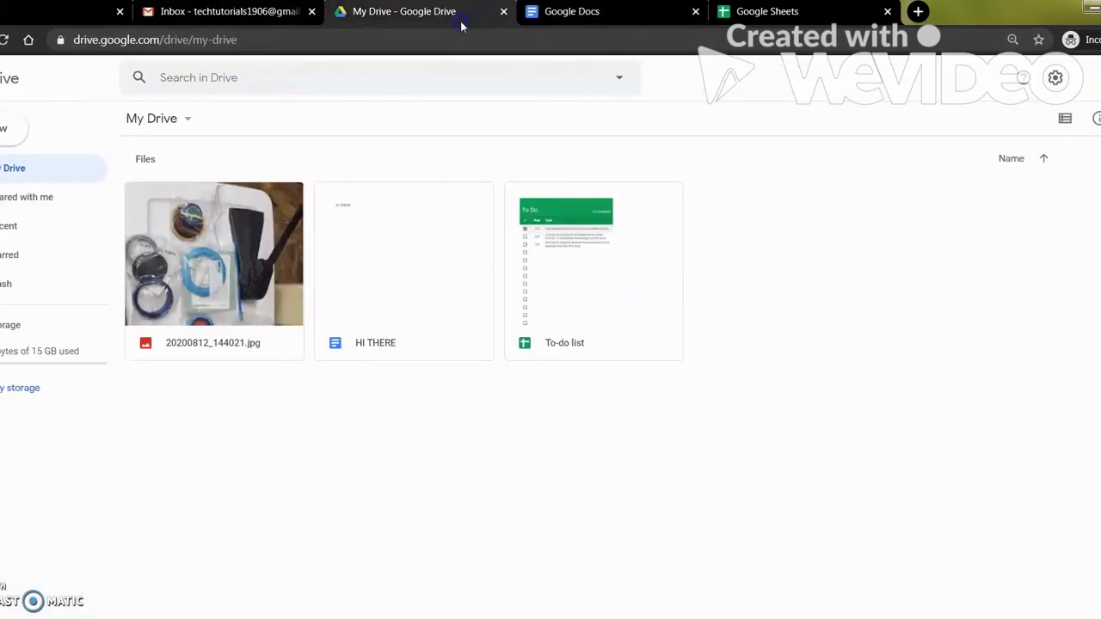
double_click(428, 245)
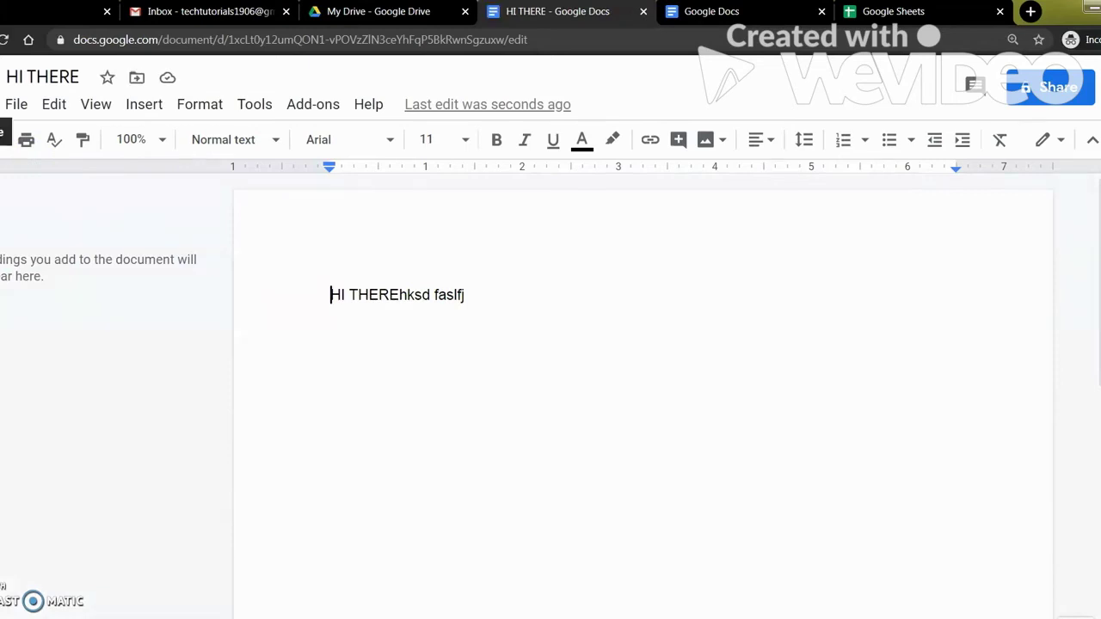
left_click(17, 107)
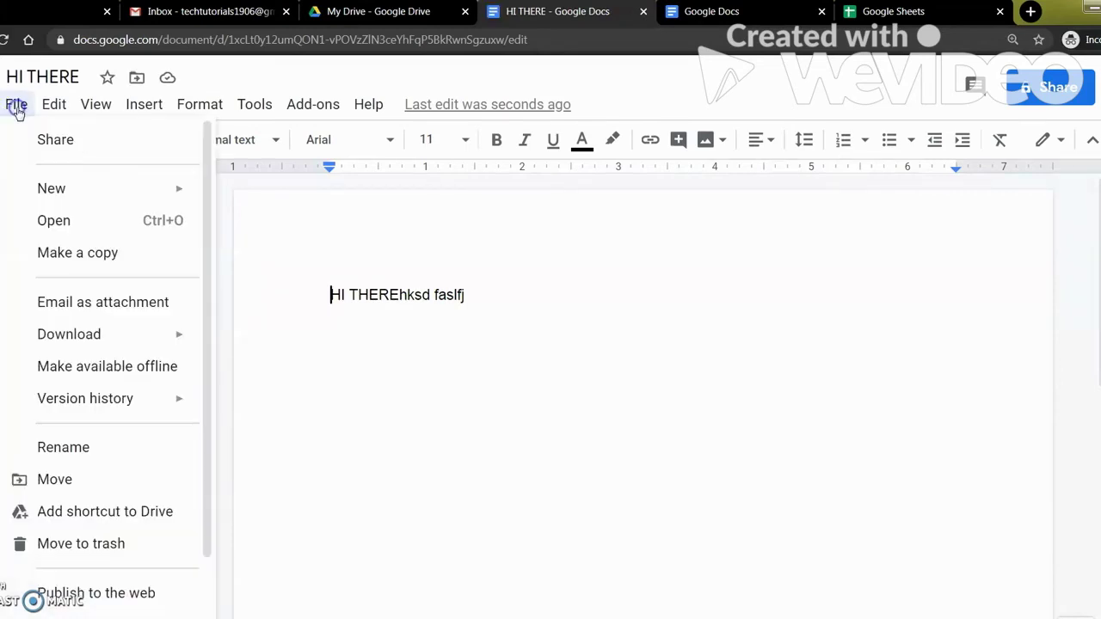
mouse_move(112, 334)
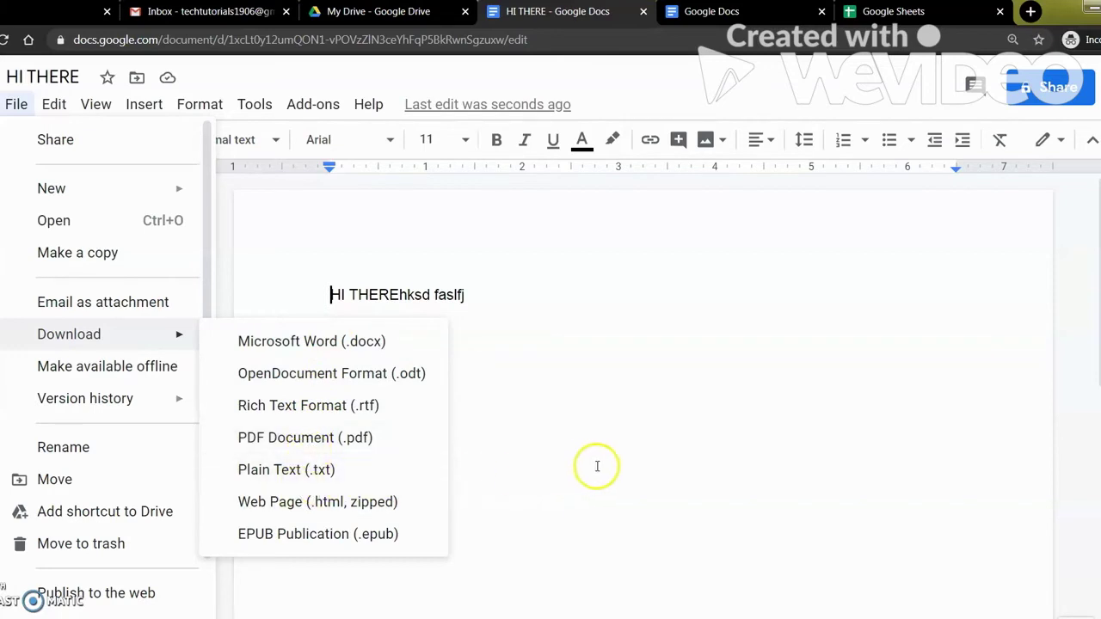
left_click(526, 392)
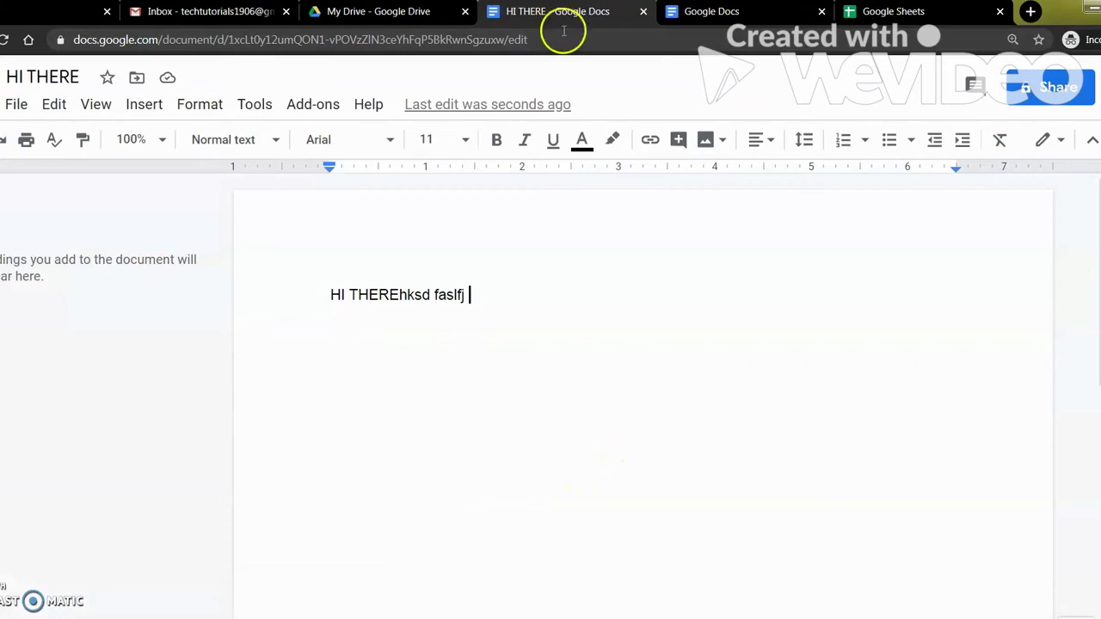
left_click(644, 14)
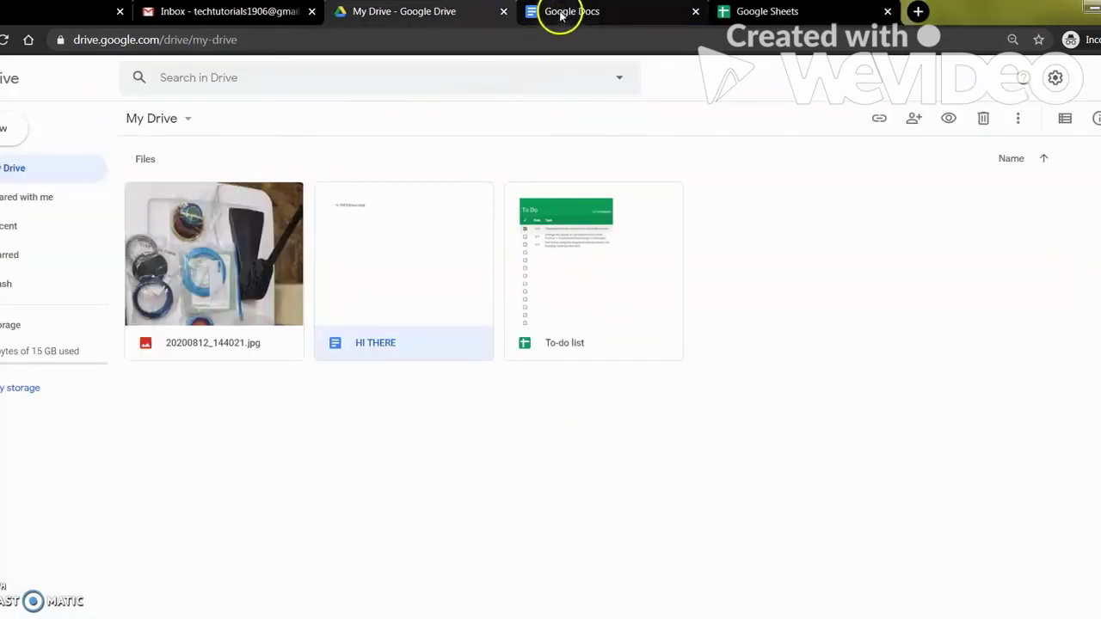
Create a blank spreadsheet in Google Sheets and review what can be inserted into it.
left_click(563, 15)
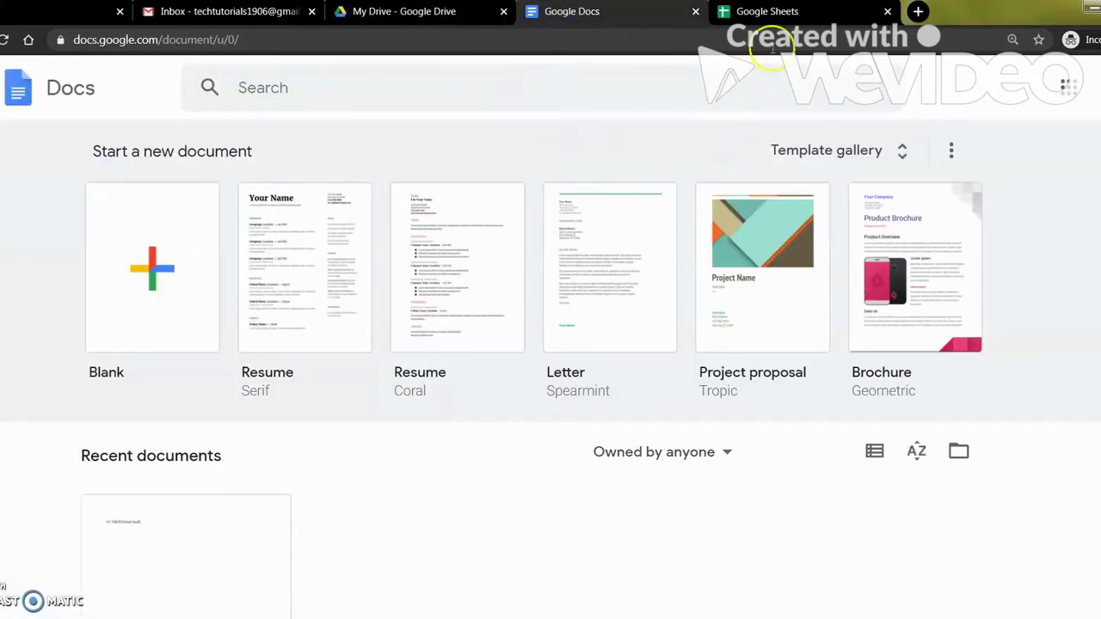
left_click(767, 15)
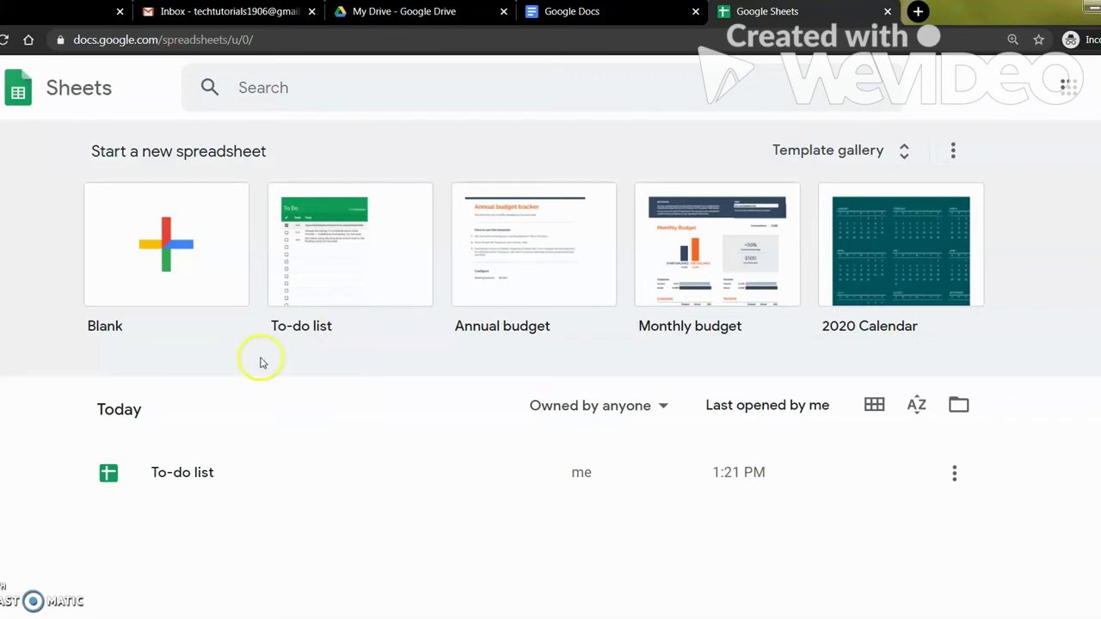
left_click(177, 267)
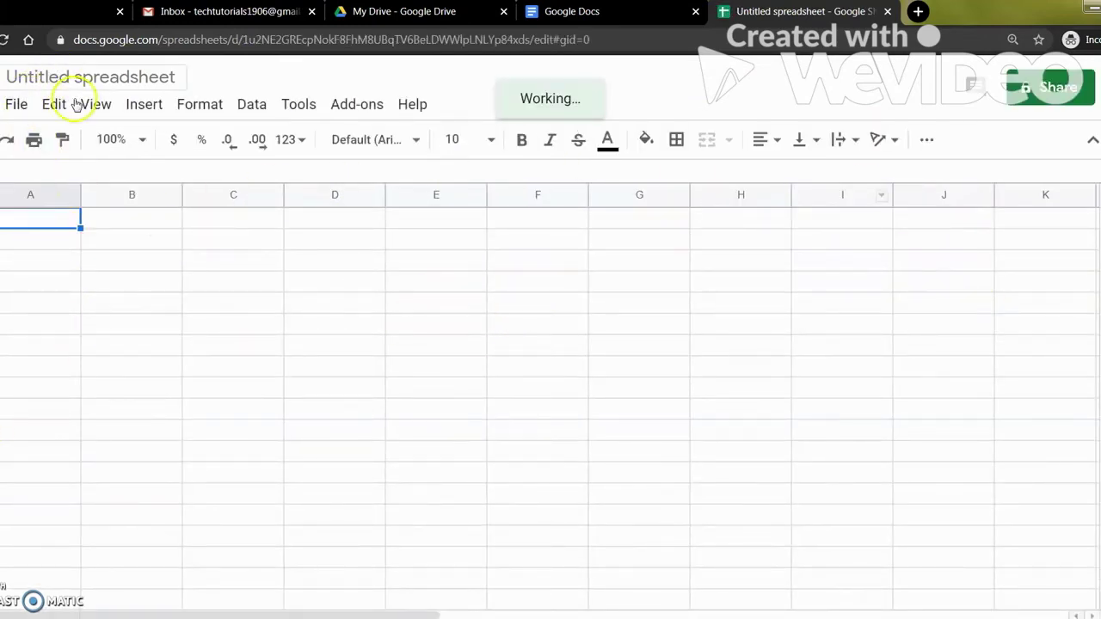
left_click(139, 110)
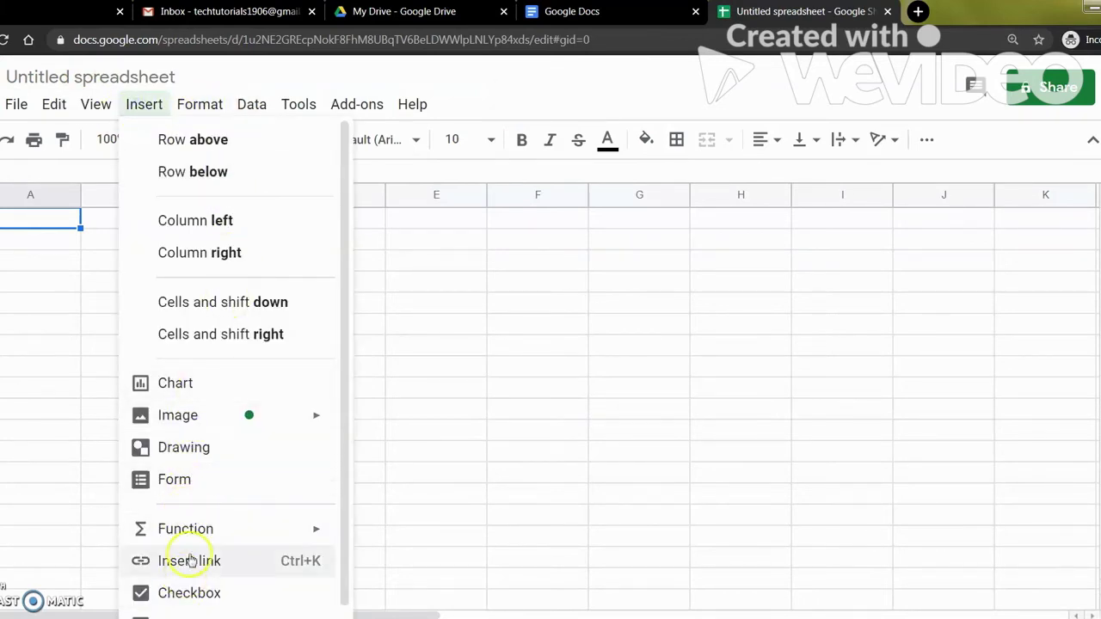
left_click(440, 449)
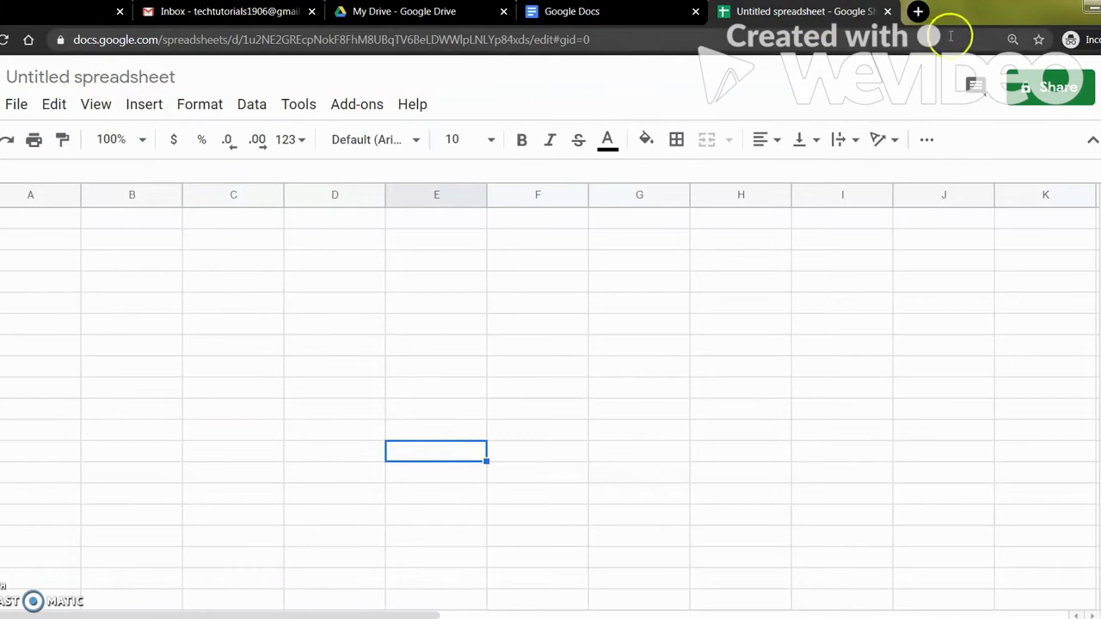
Switch to Gmail and preview the image attachment 20200812_144021.jpg from the email without a subject.
left_click(395, 12)
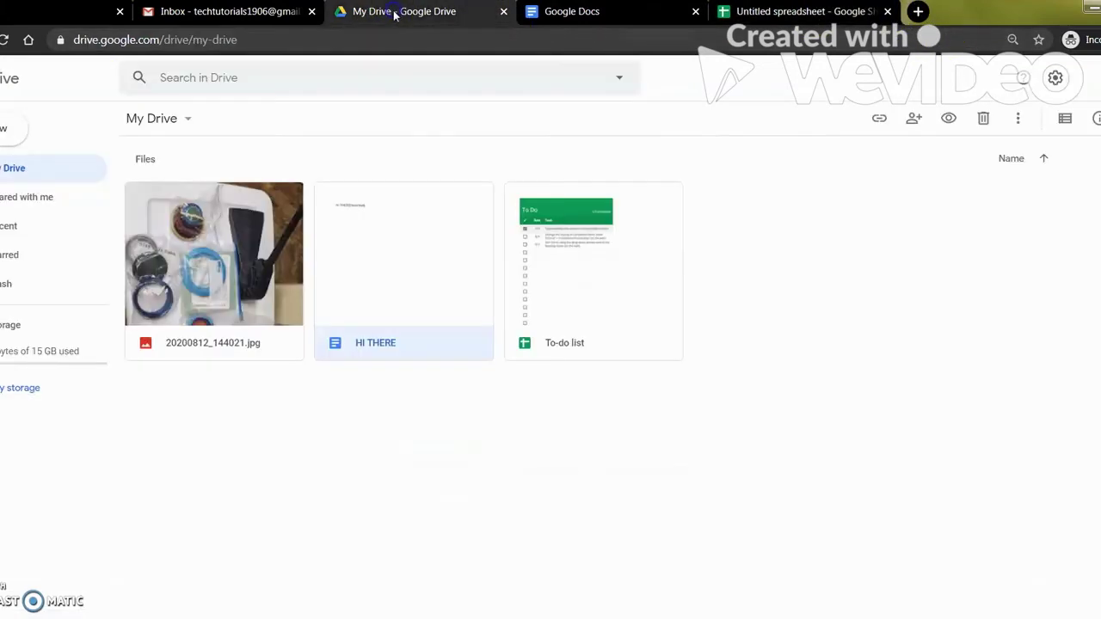
left_click(177, 14)
left_click(370, 15)
left_click(244, 24)
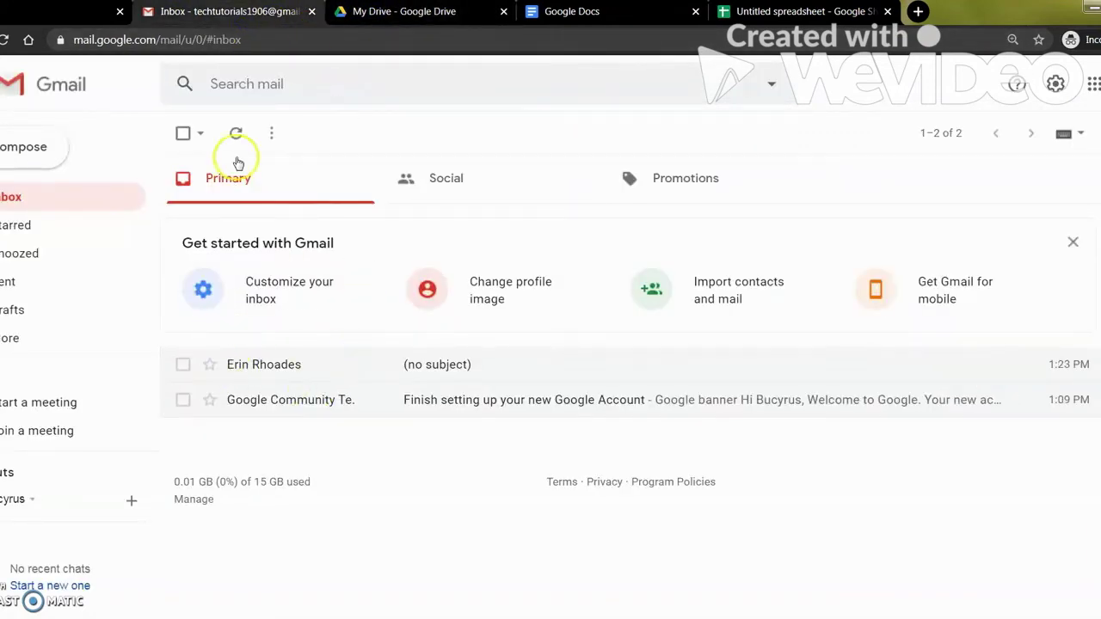
left_click(378, 367)
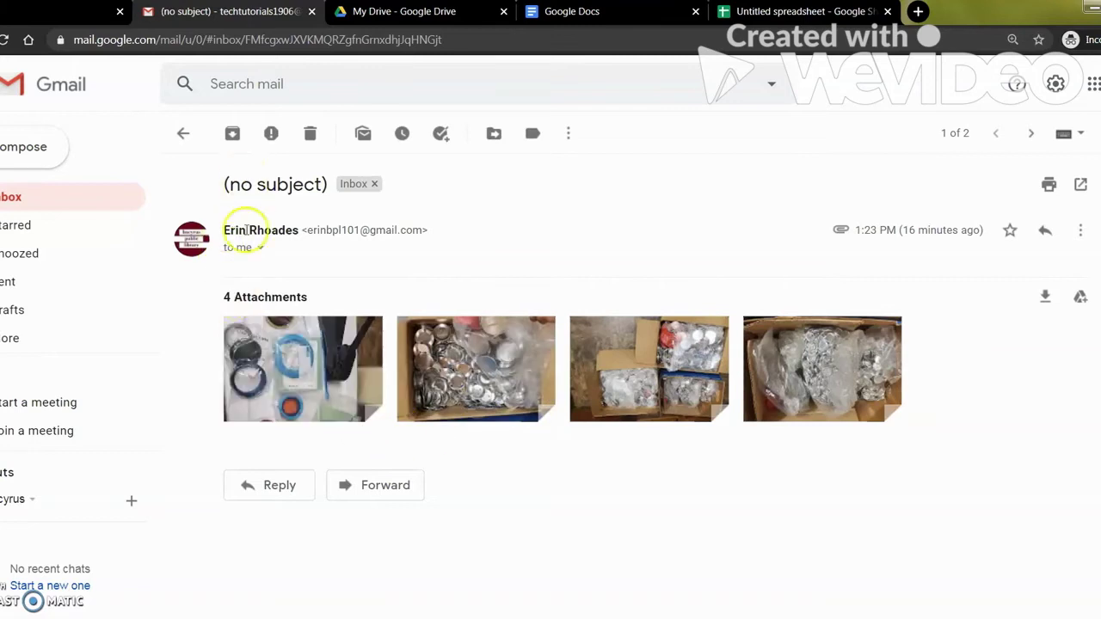
left_click(360, 378)
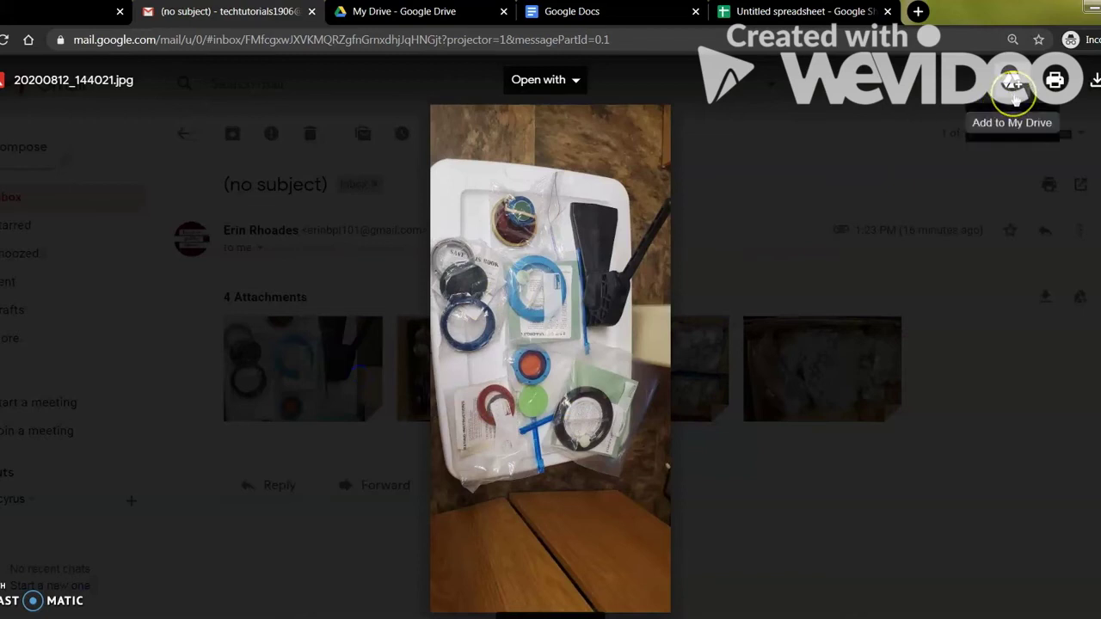
Save the image attachments 20200812_144021.jpg and 20200812_144136.jpg from the email to My Drive and close the preview.
left_click(861, 482)
mouse_move(405, 369)
left_click(499, 357)
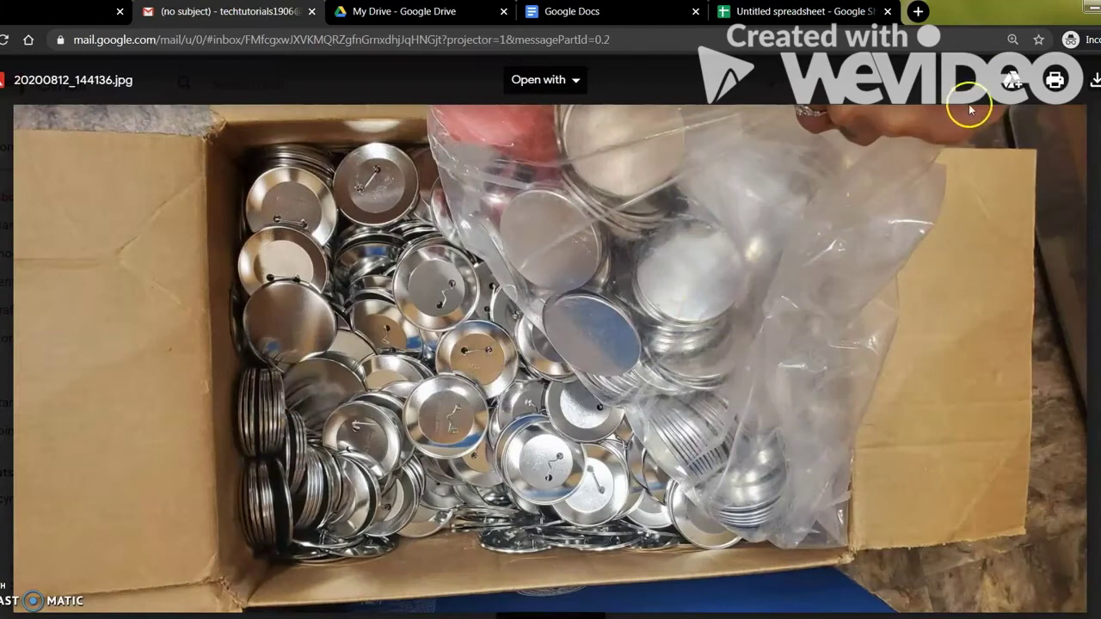
left_click(1012, 80)
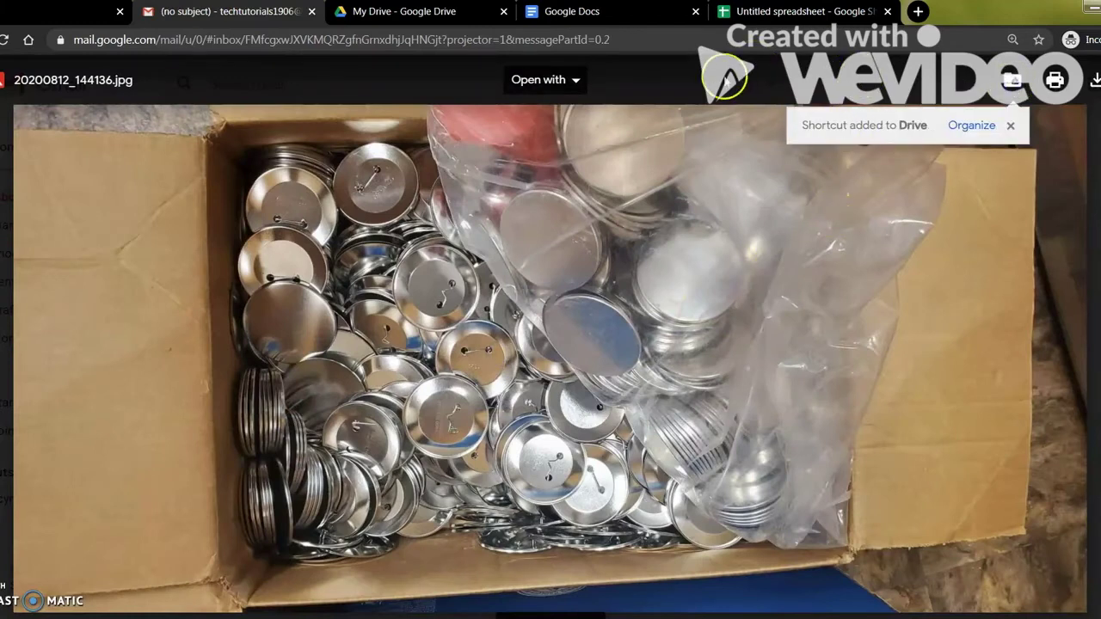
key("Escape")
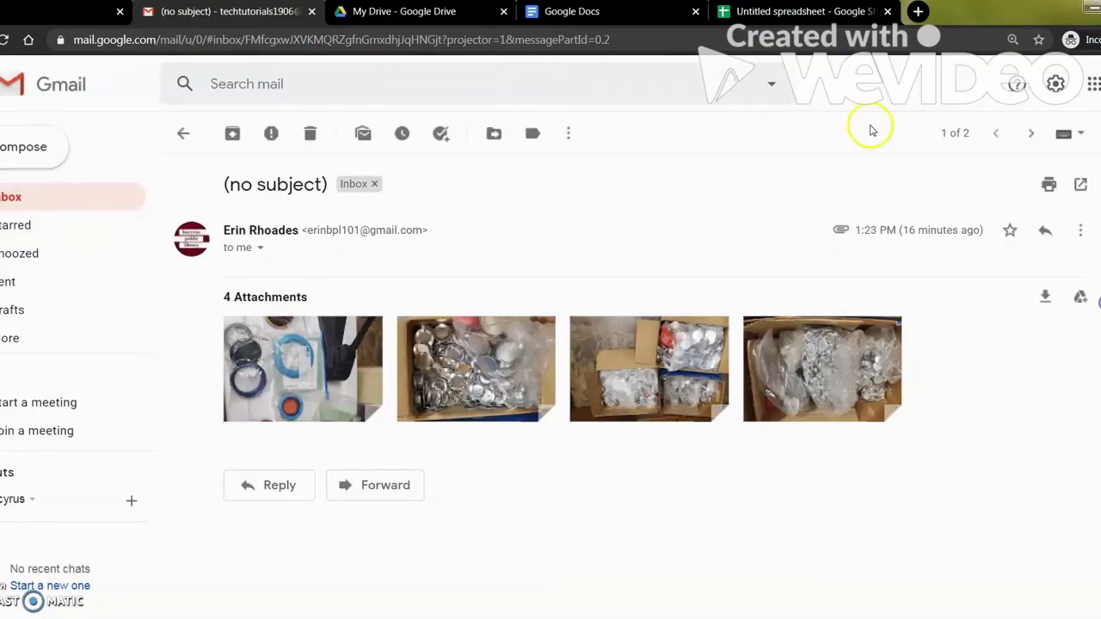
Switch to Google Drive, preview the saved image 20200812_144021.jpg, and close the preview.
left_click(417, 17)
left_click(240, 284)
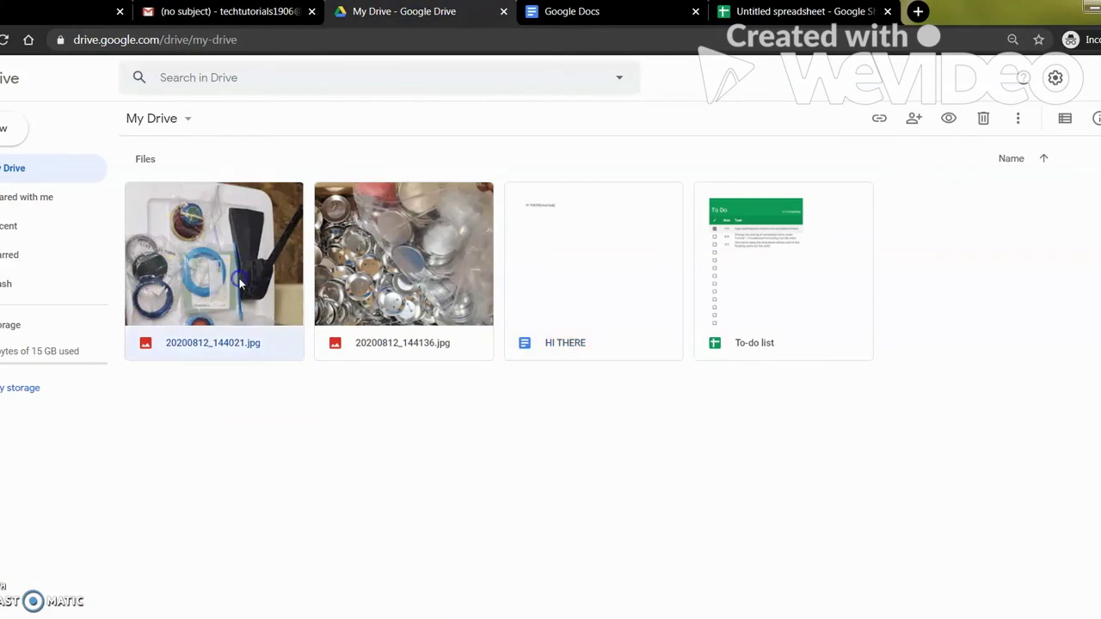
double_click(240, 284)
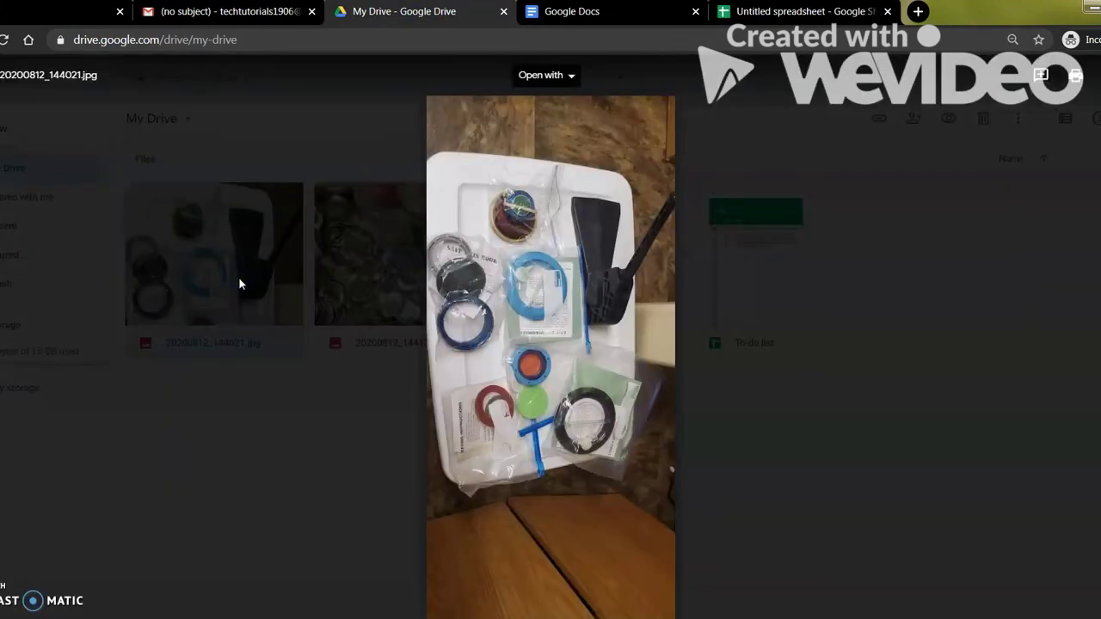
left_click(836, 368)
left_click(1059, 256)
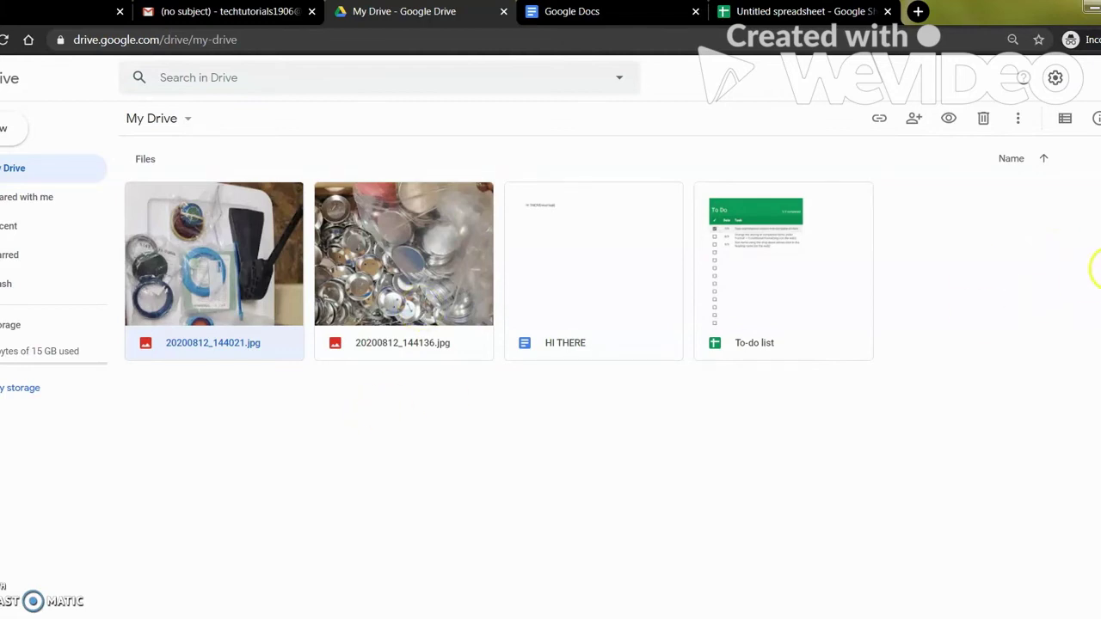
left_click(1100, 78)
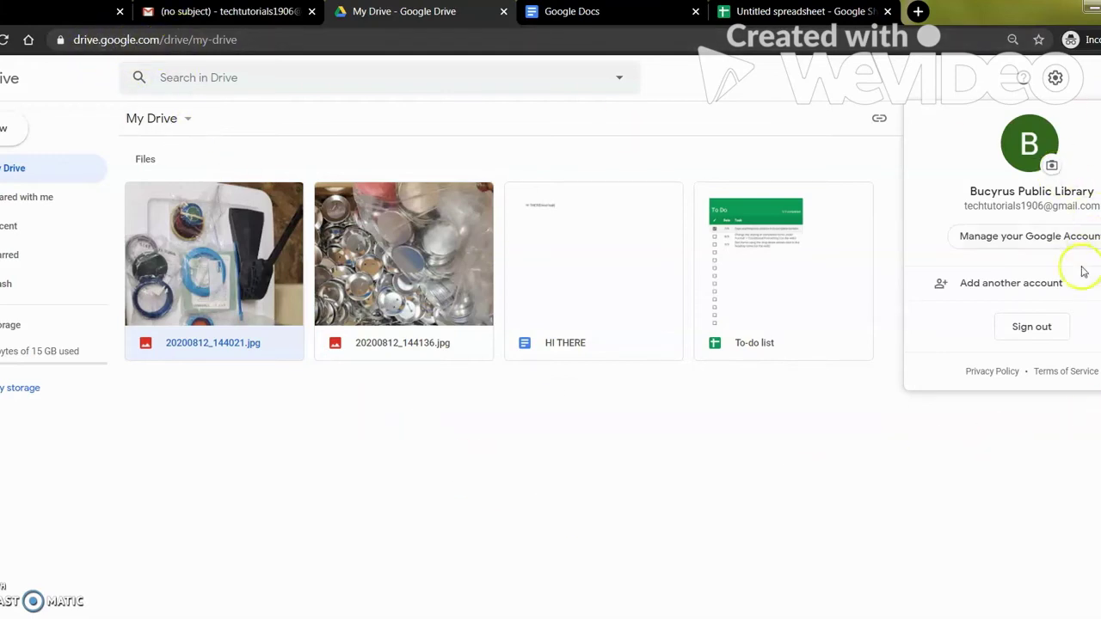
left_click(719, 503)
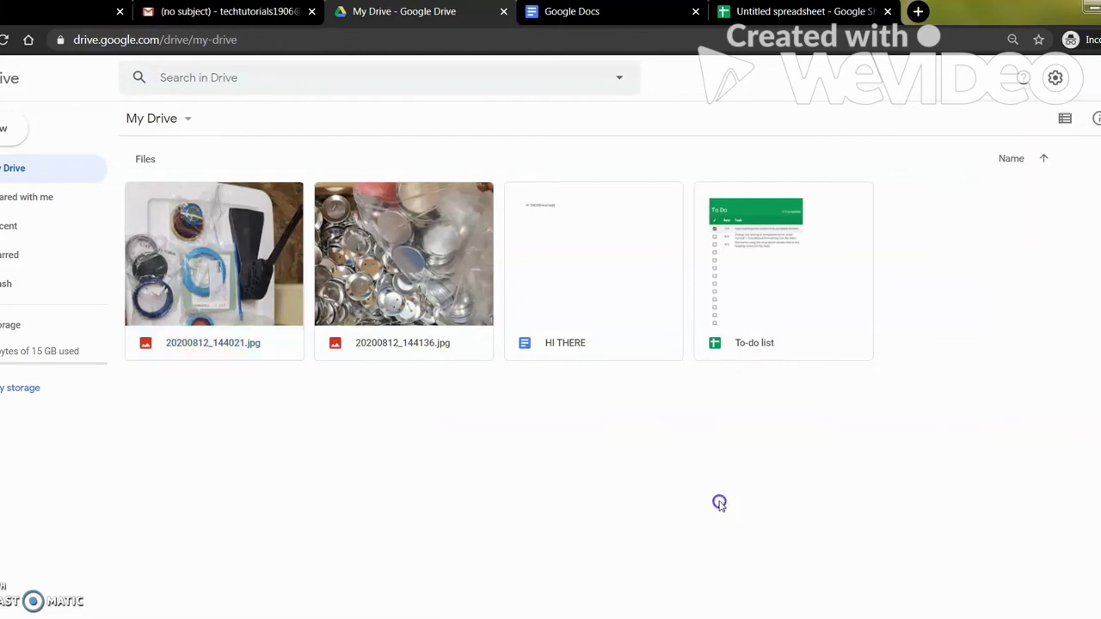
left_click(567, 15)
left_click(781, 18)
left_click(918, 11)
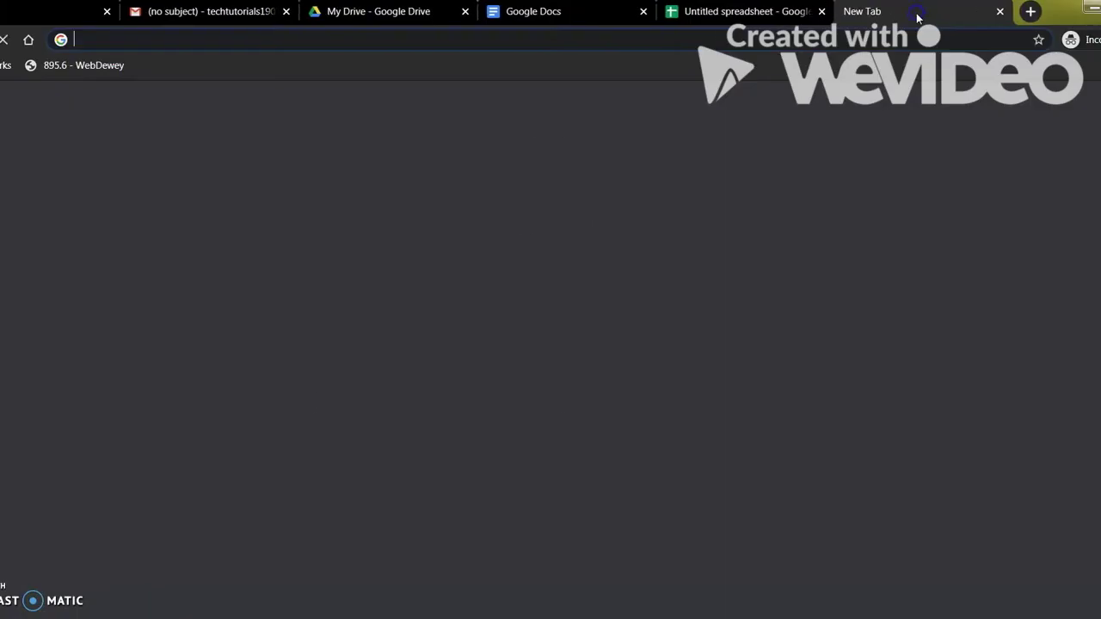
left_click(710, 16)
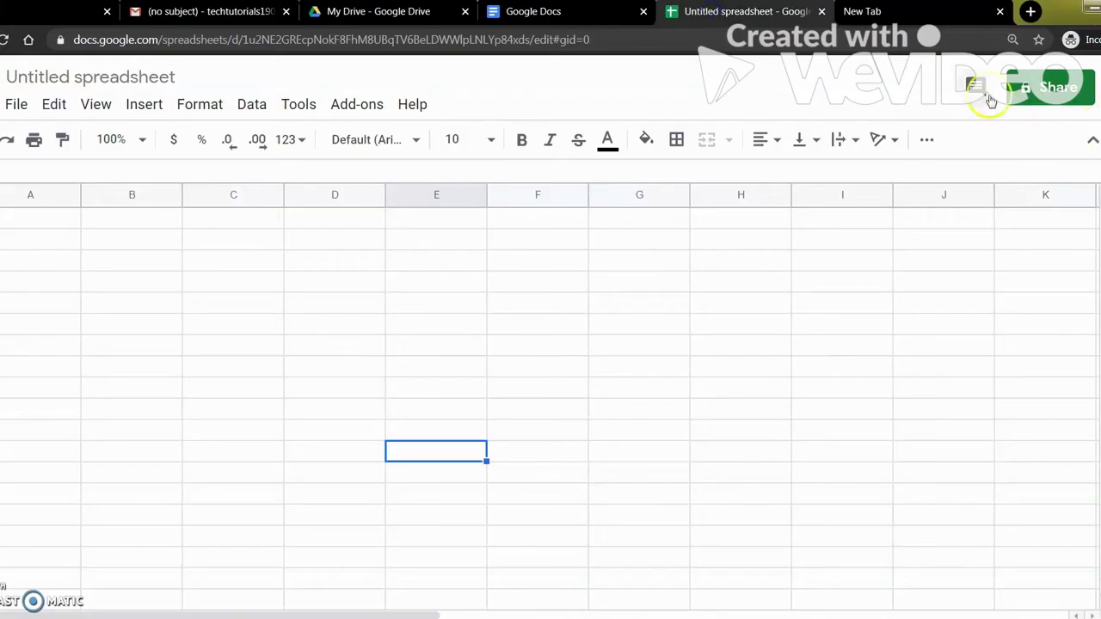
Open Google Calendar from the Google apps available in Drive and close the empty browser tab.
left_click(383, 13)
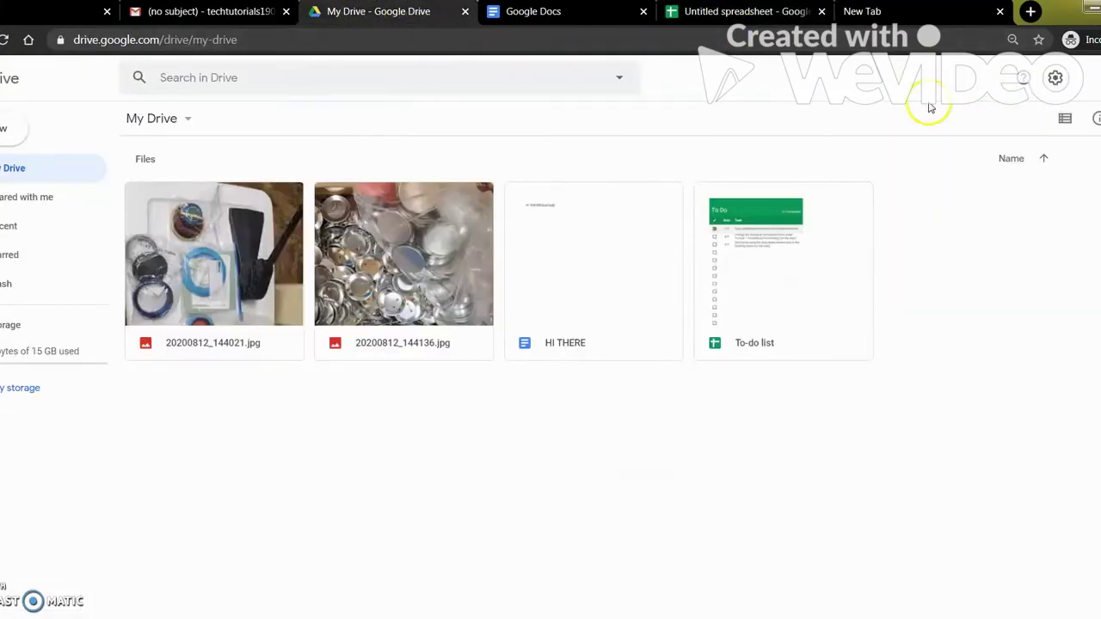
left_click(1098, 79)
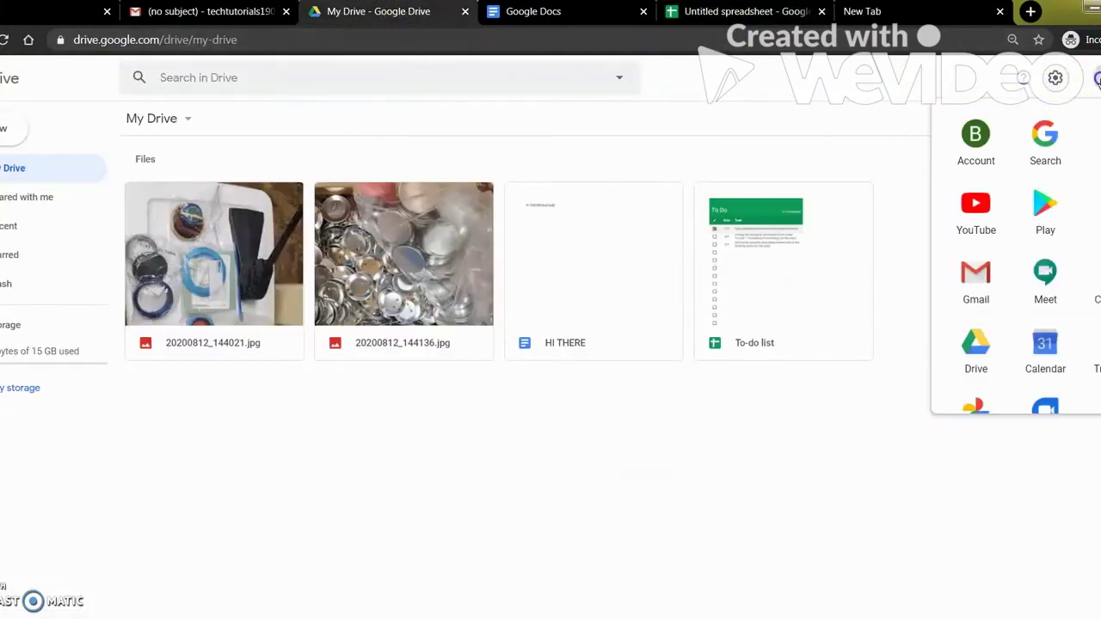
left_click(1048, 346)
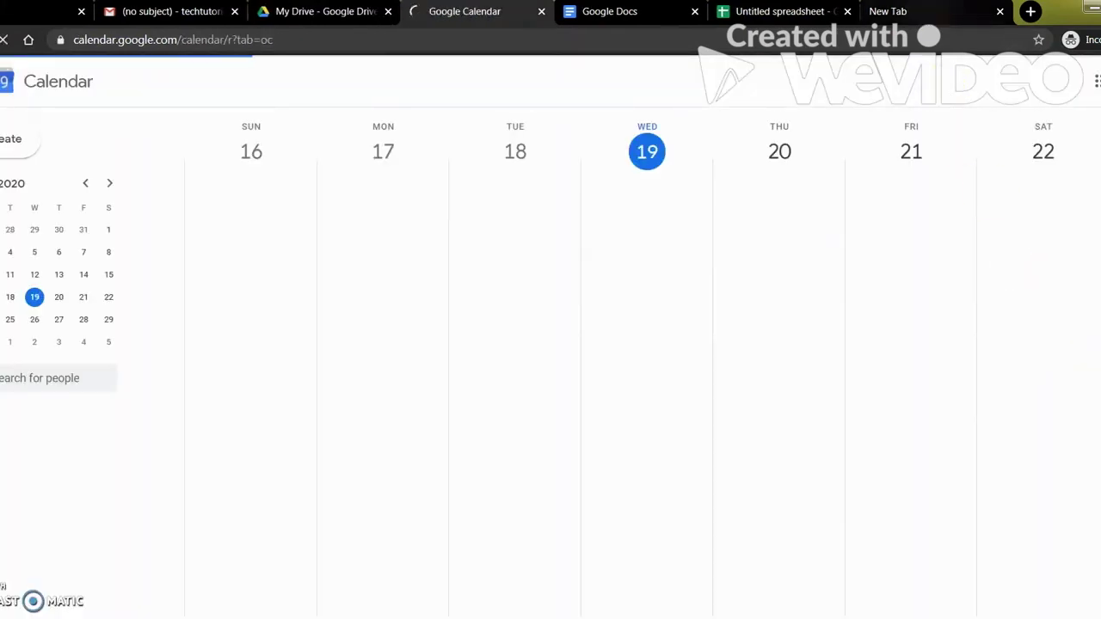
left_click(1000, 12)
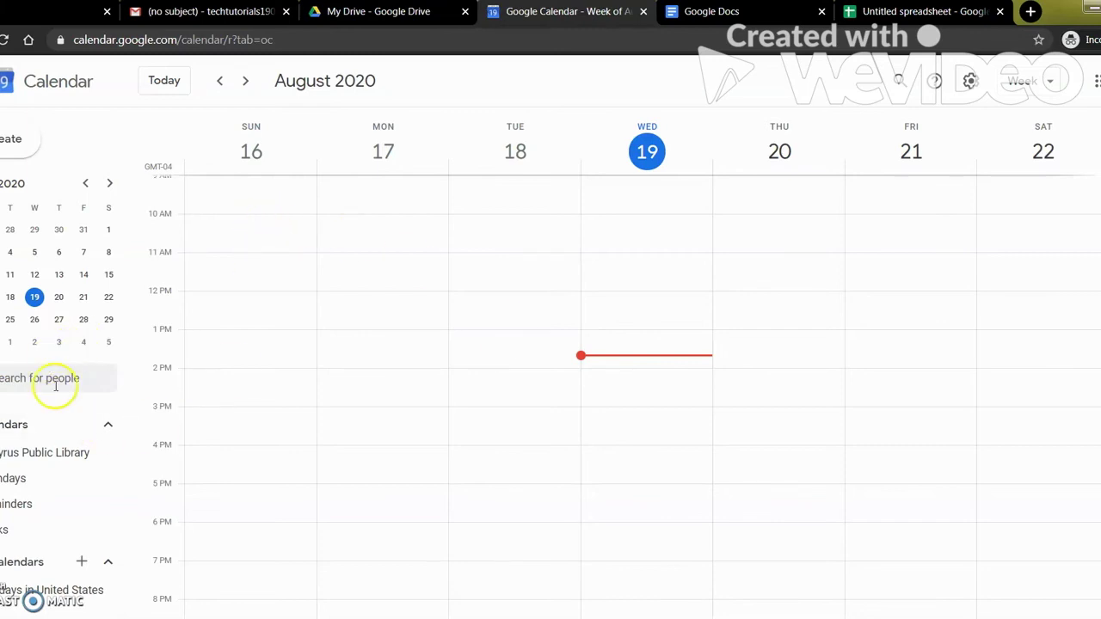
Start an event on Wednesday, August 19 from 10:00am to 11:00am, examine its full details and color options, and discard it.
scroll(593, 368, "down", 1)
scroll(777, 332, "up", 1)
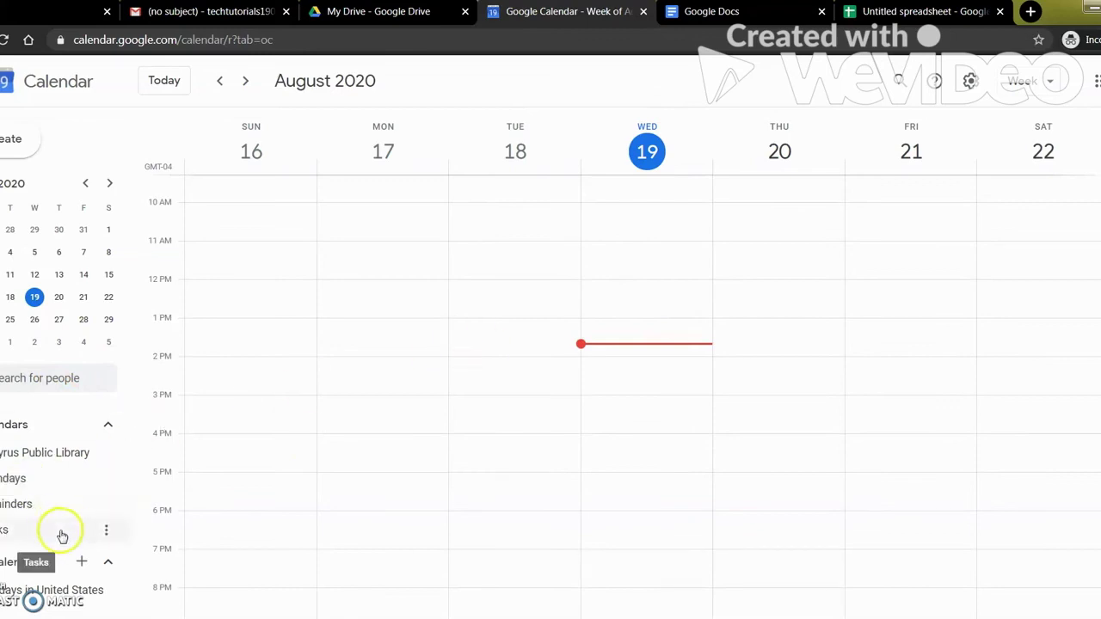
scroll(594, 349, "up", 3)
scroll(730, 261, "down", 2)
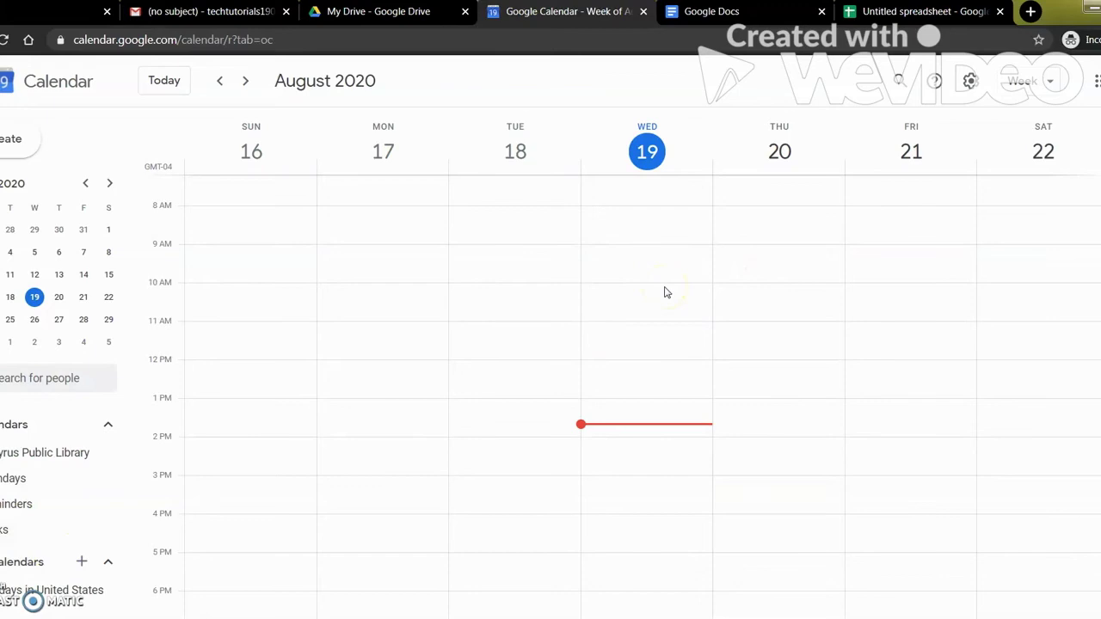
scroll(662, 316, "down", 2)
scroll(654, 327, "up", 2)
left_click(624, 292)
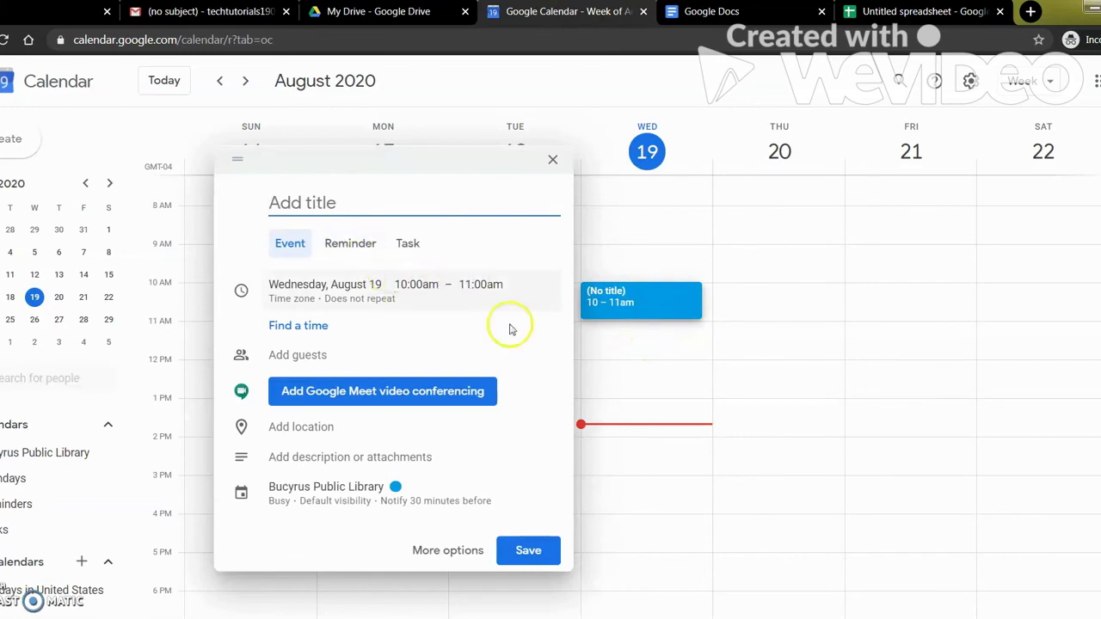
left_click(452, 555)
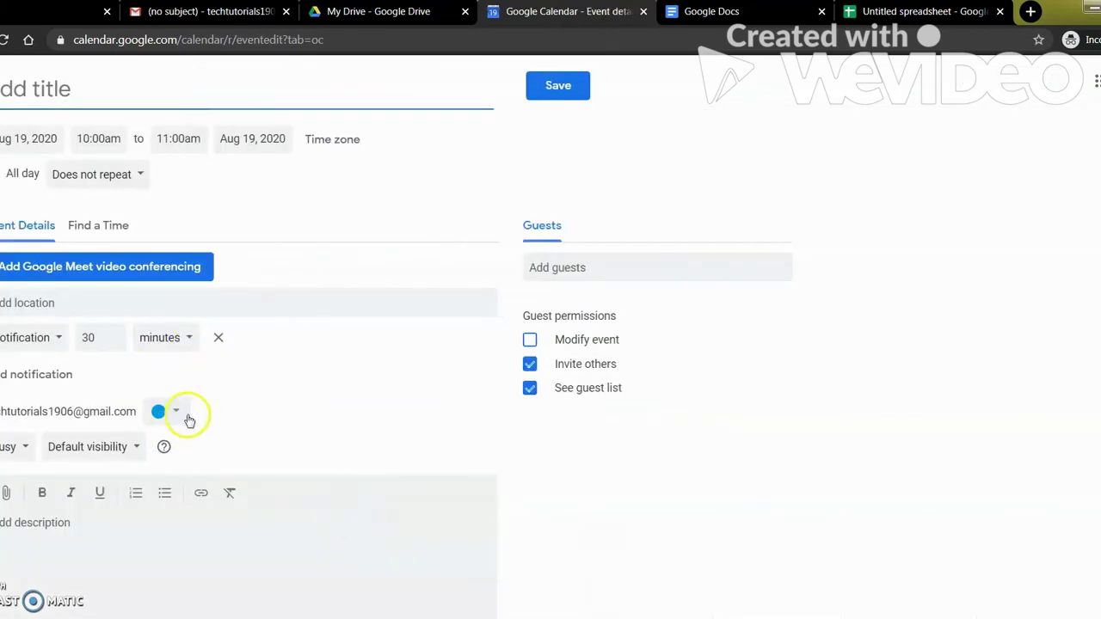
left_click(175, 412)
left_click(262, 412)
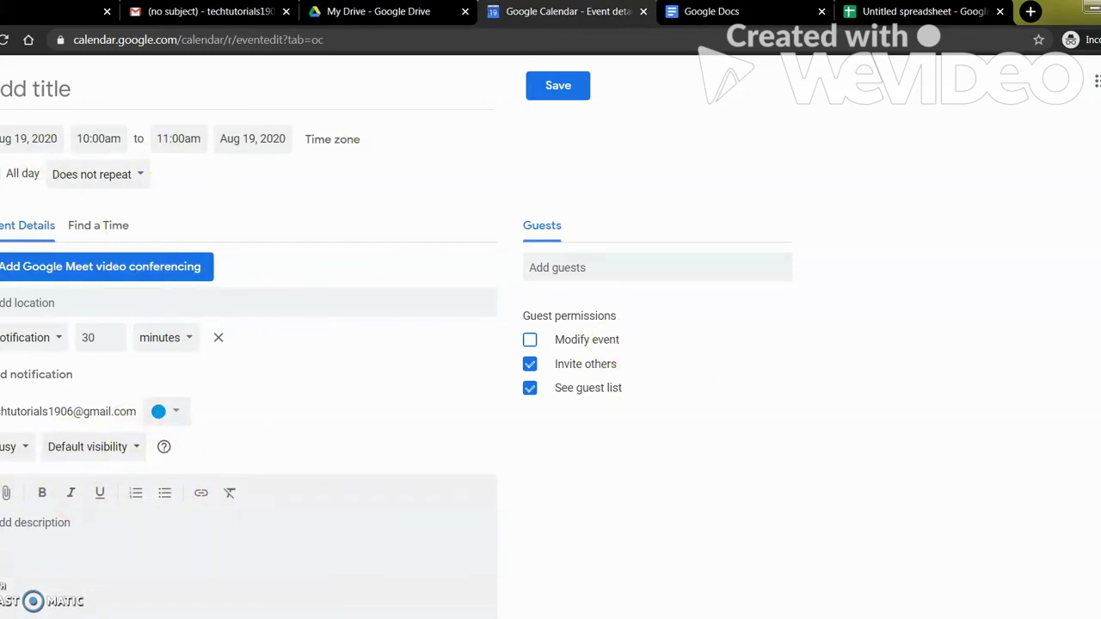
left_click(2, 88)
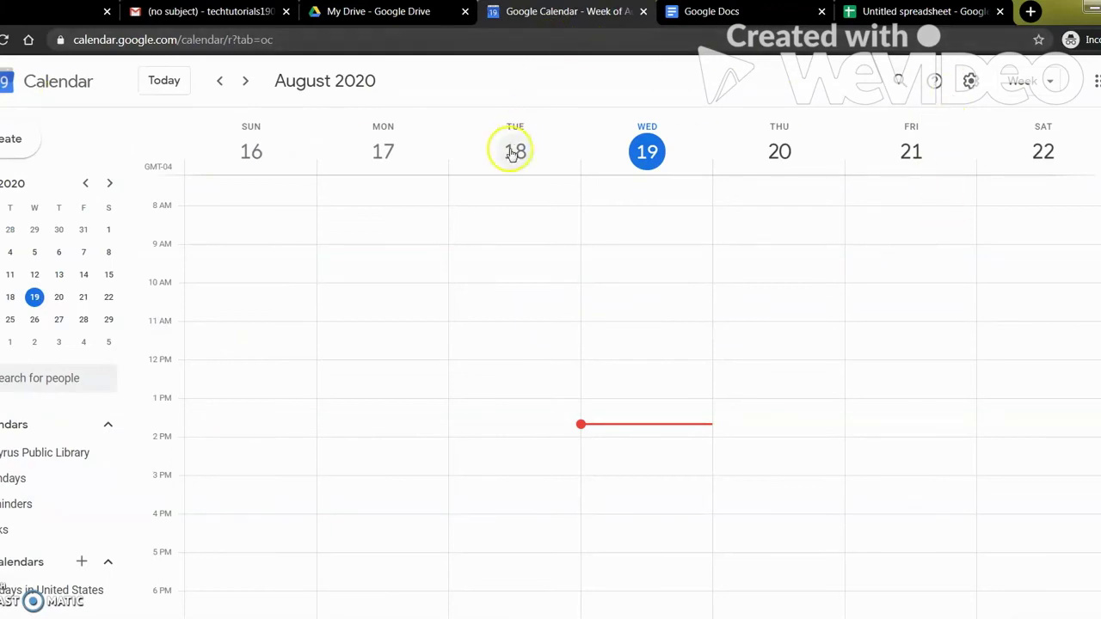
Return from the email to the Gmail inbox, and revisit the untitled spreadsheet and My Drive.
left_click(220, 17)
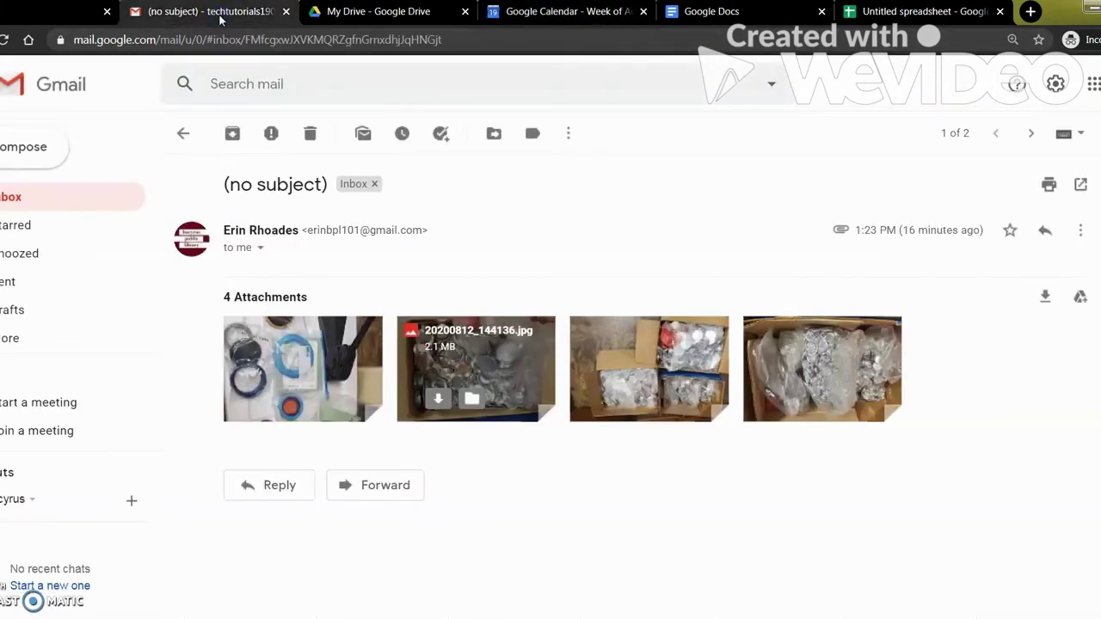
left_click(183, 133)
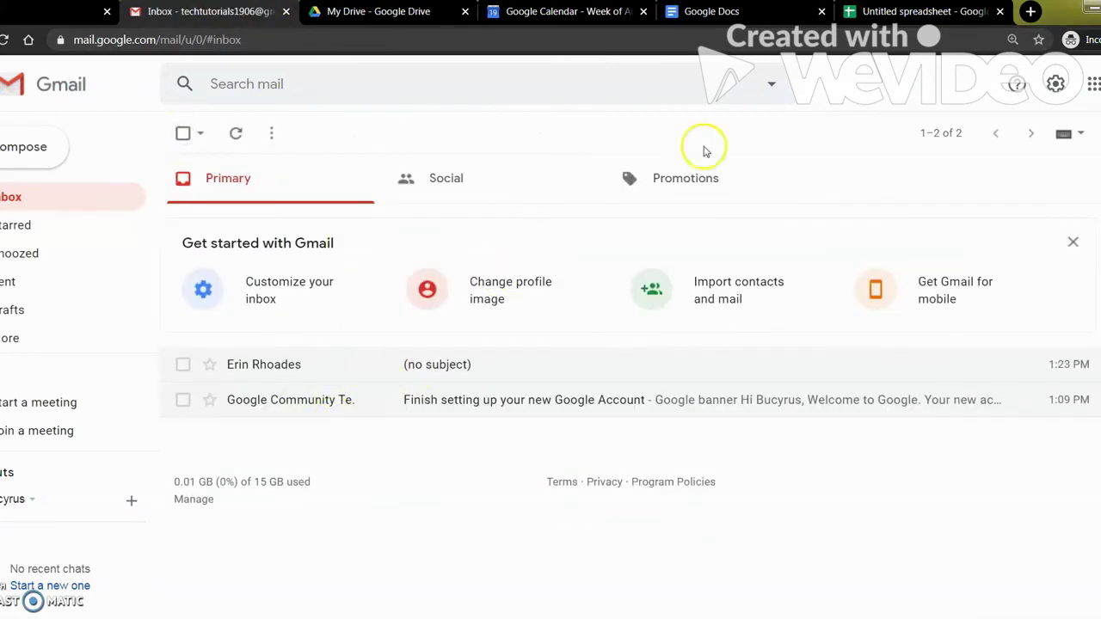
left_click(905, 12)
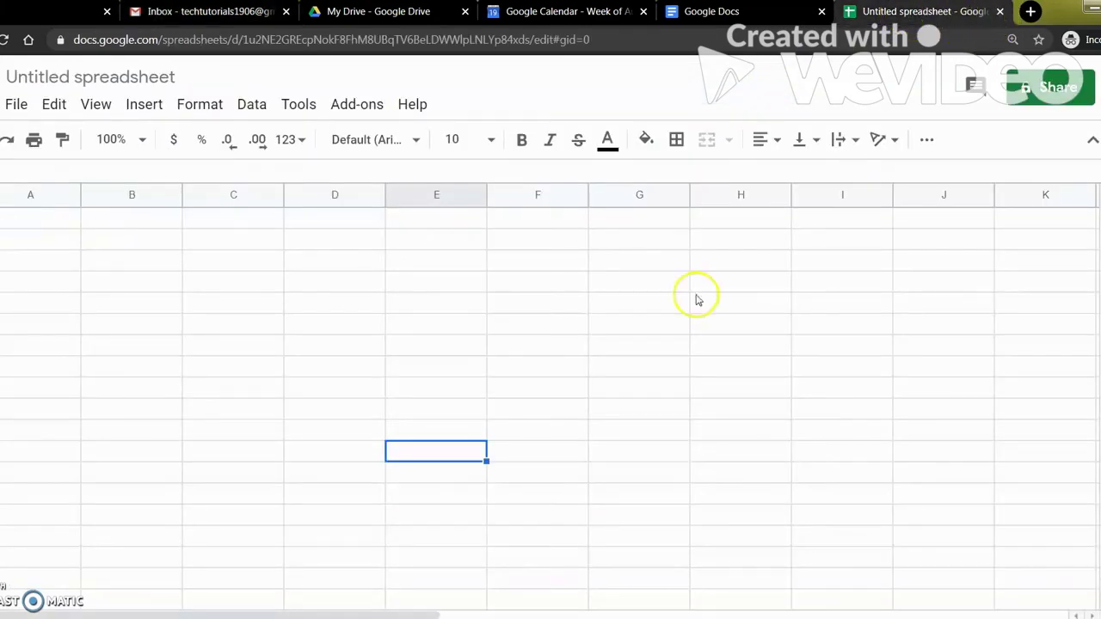
left_click(326, 17)
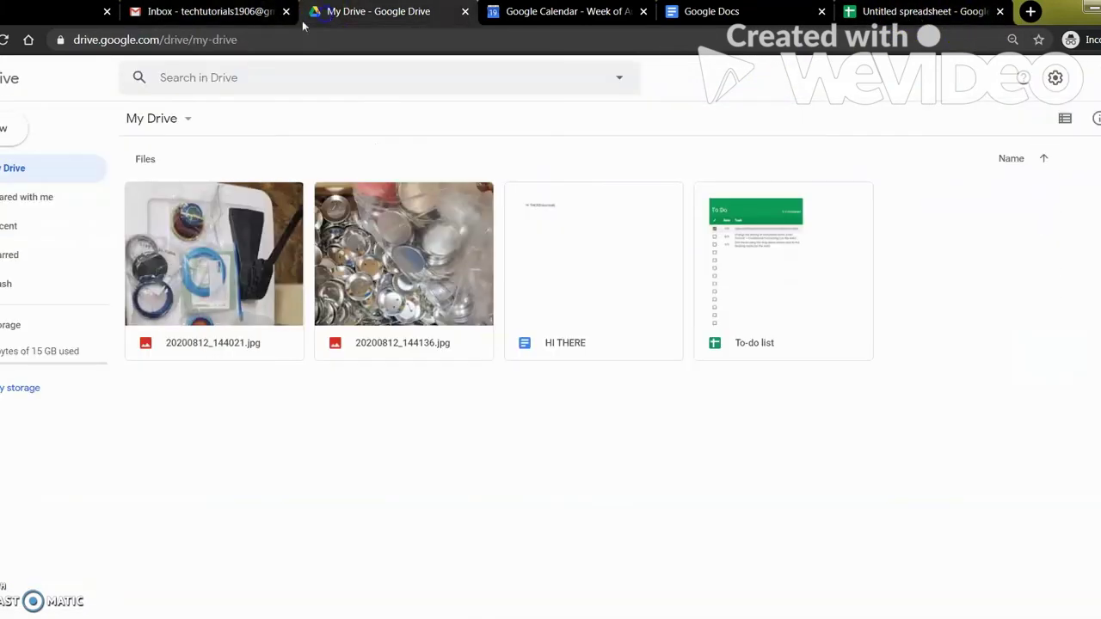
Open the page listing all of Google's products from the Google apps available in Gmail.
left_click(227, 12)
left_click(1090, 88)
scroll(1080, 283, "down", 5)
left_click(1039, 458)
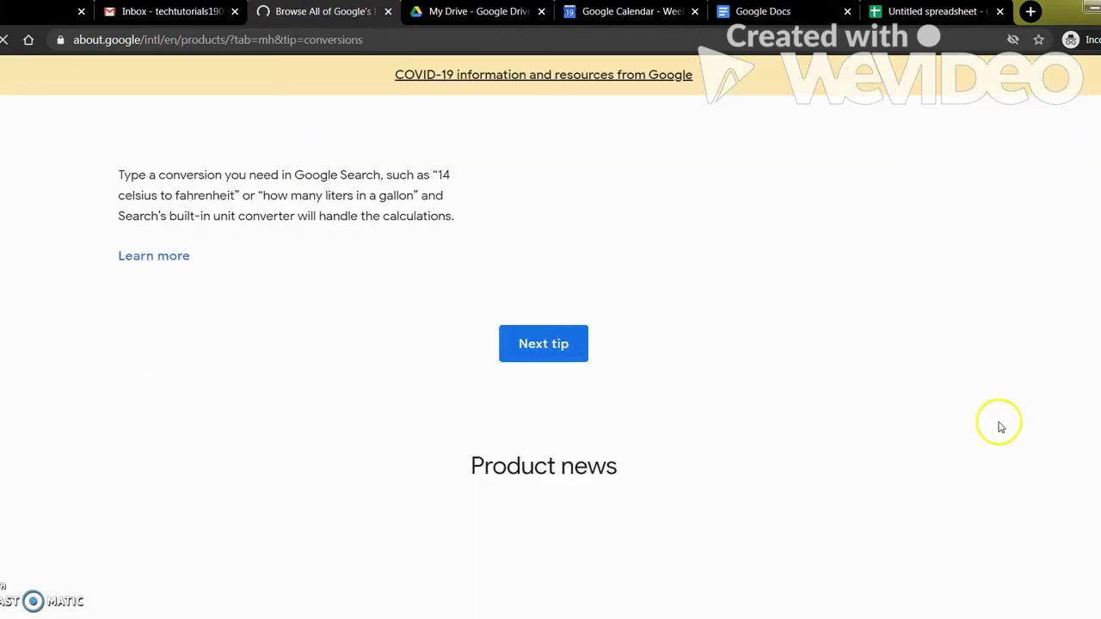
Examine the Google product categories from Search & explore through Devices made by Google to Use anywhere.
scroll(998, 425, "down", 4)
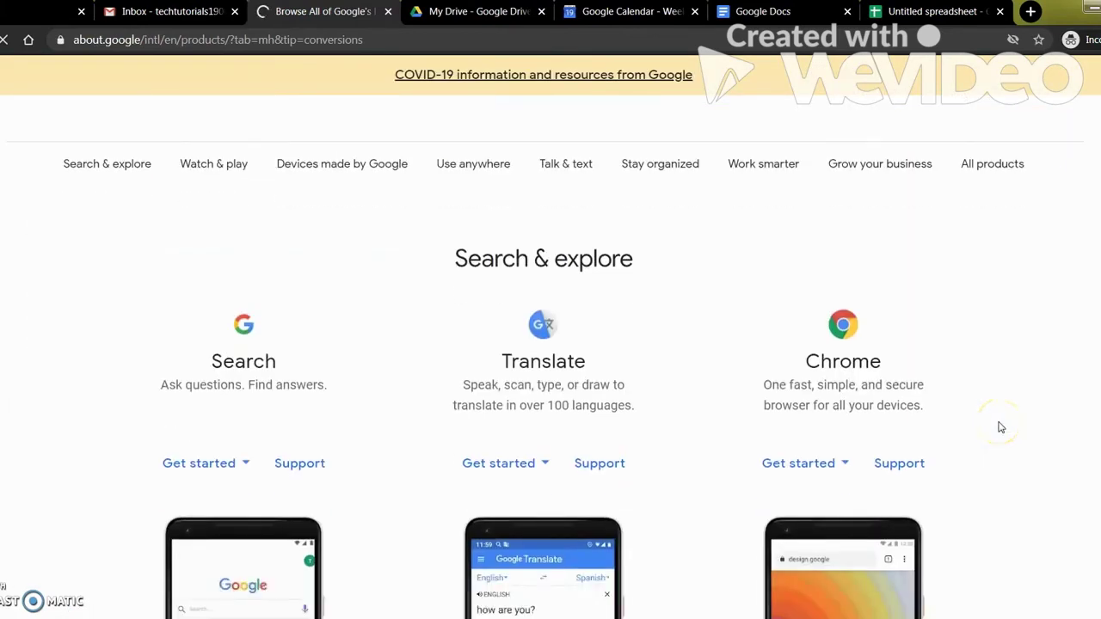
scroll(663, 329, "up", 2)
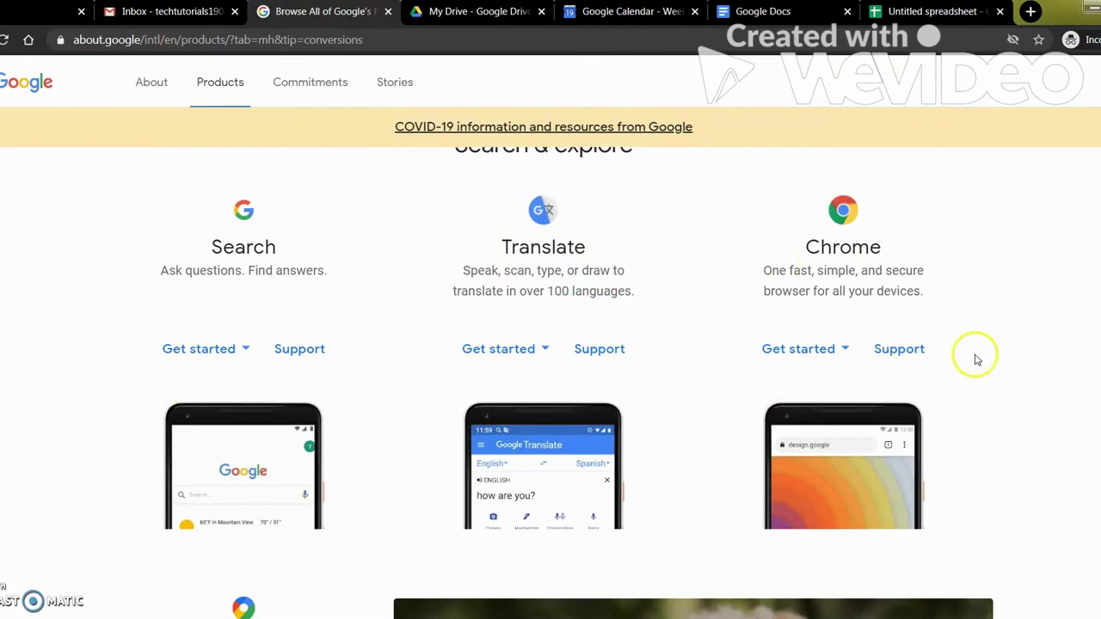
scroll(1003, 320, "down", 3)
scroll(1025, 324, "down", 9)
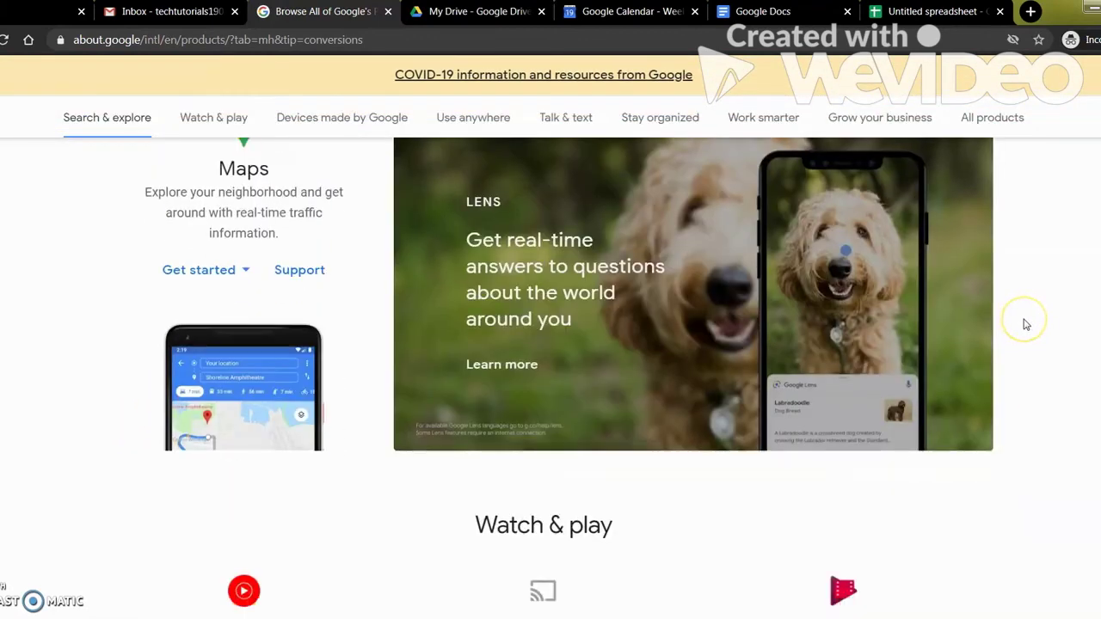
scroll(1026, 324, "down", 7)
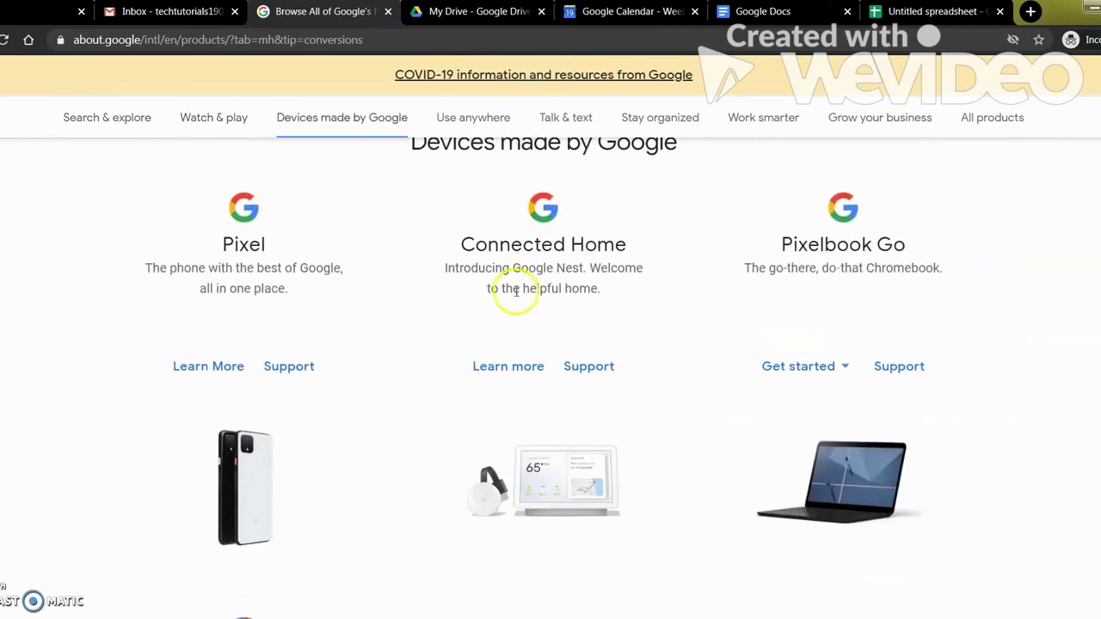
scroll(1058, 348, "down", 2)
scroll(1037, 358, "down", 8)
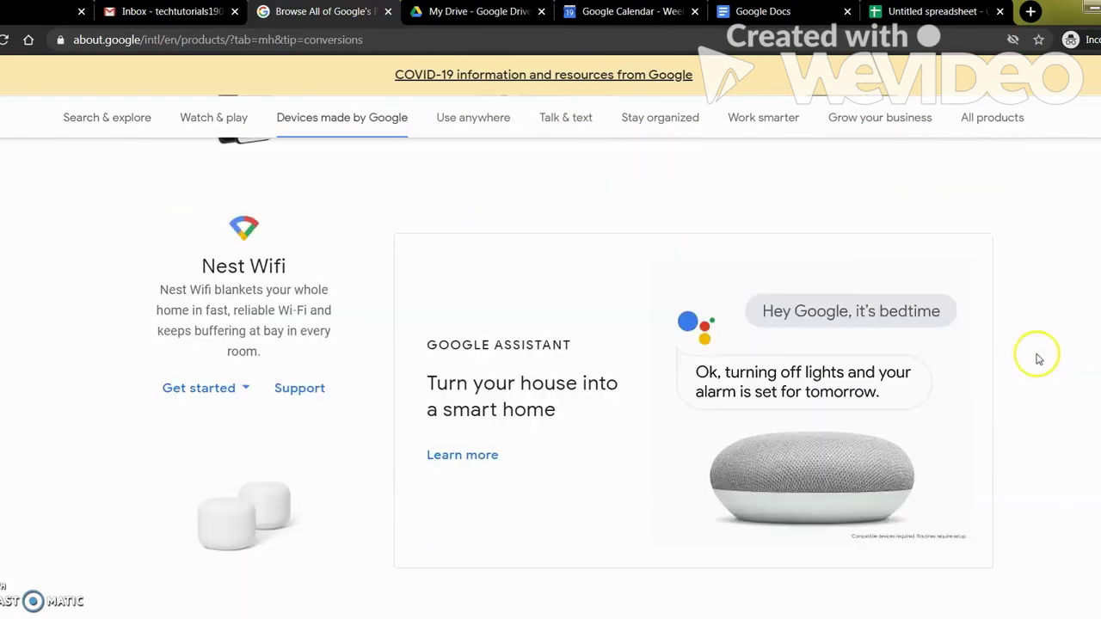
scroll(1031, 361, "down", 3)
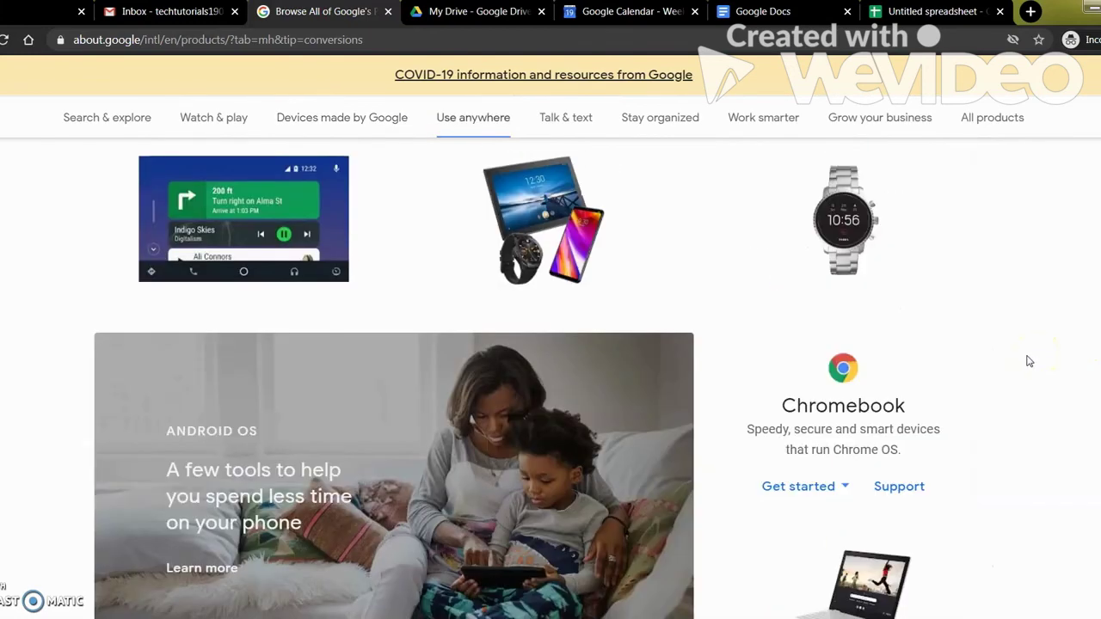
scroll(1029, 361, "up", 17)
scroll(1015, 366, "down", 5)
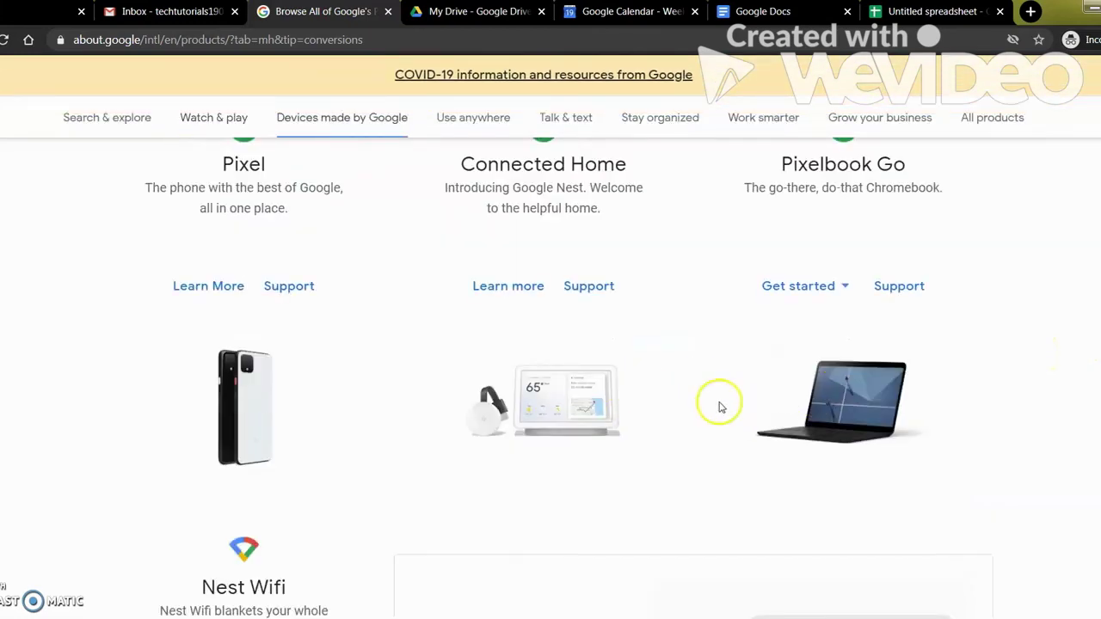
scroll(713, 401, "up", 12)
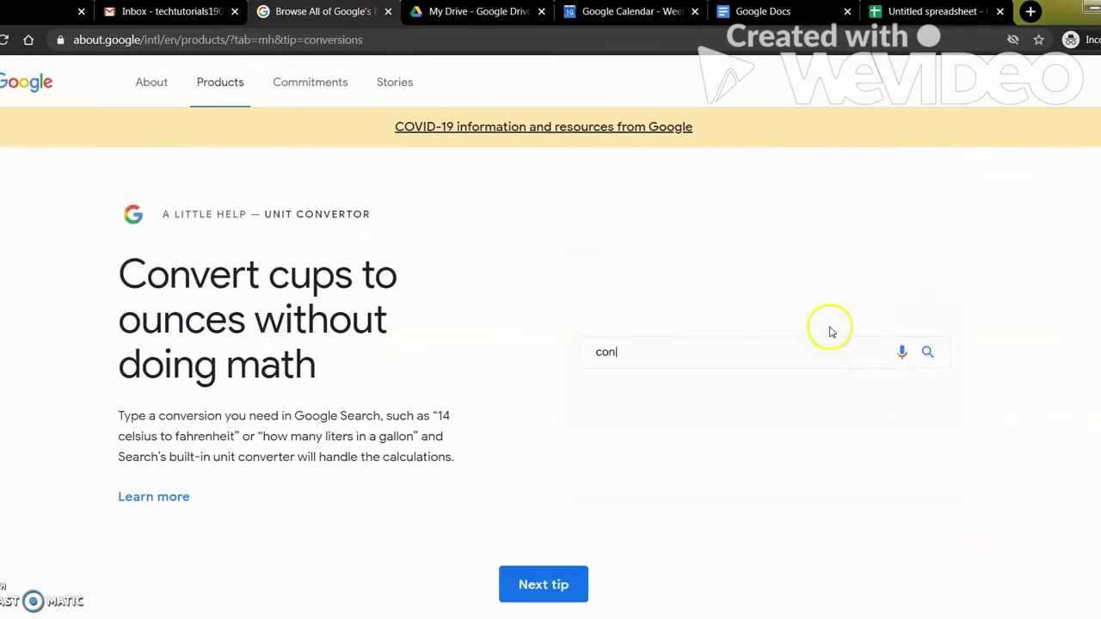
Revisit the open Gmail, Sheets, Docs, Calendar, Drive and Google products pages, finishing on the Google search home page.
left_click(184, 12)
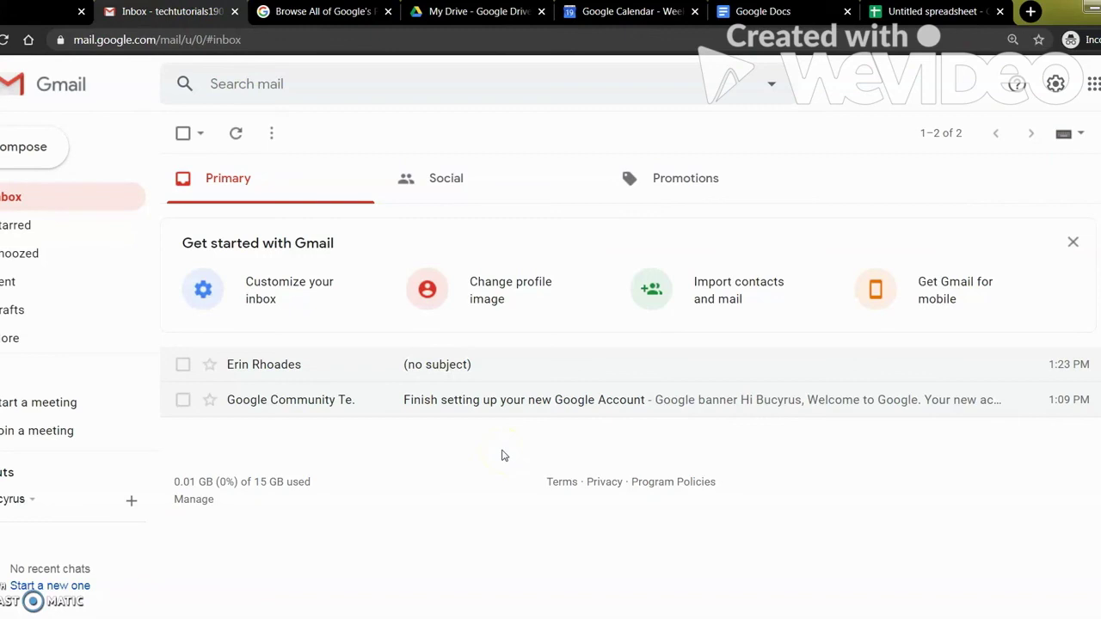
left_click(919, 12)
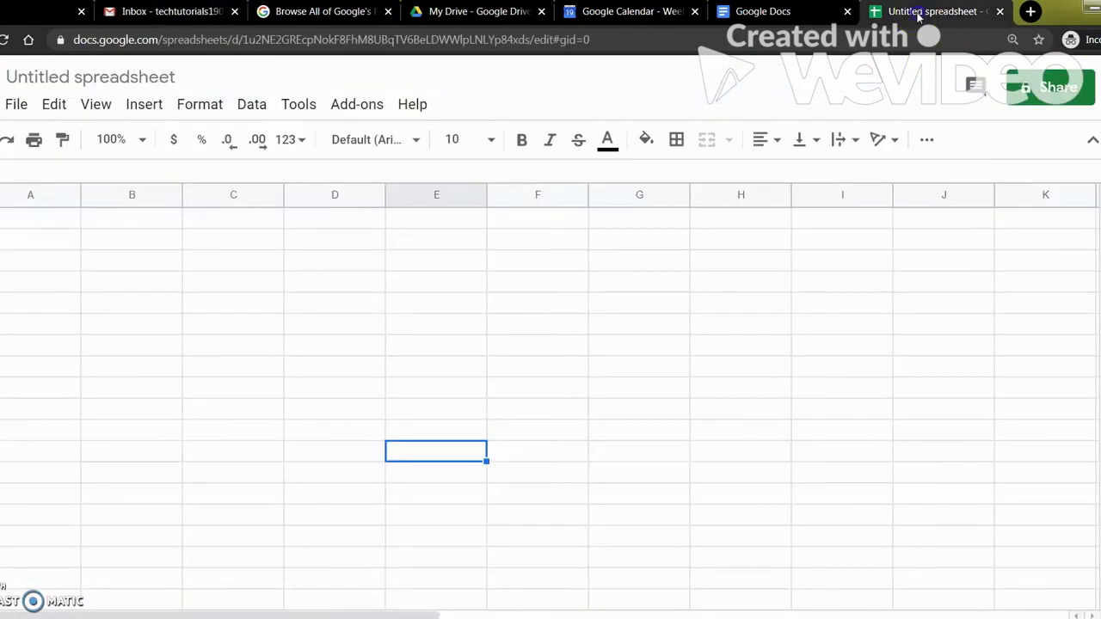
left_click(790, 15)
left_click(638, 12)
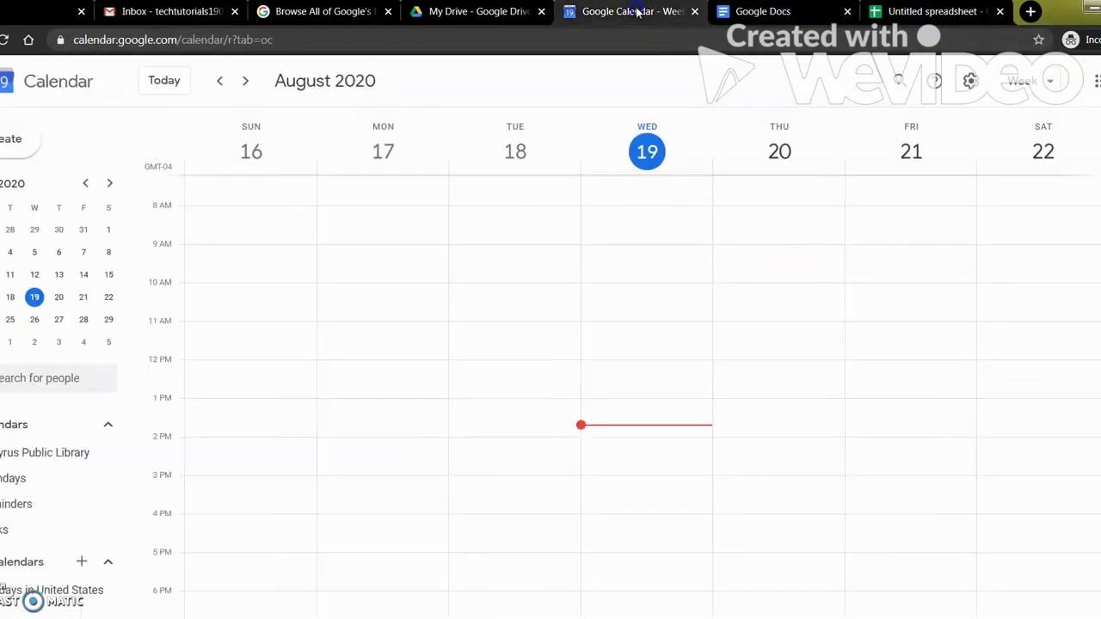
left_click(456, 12)
left_click(317, 14)
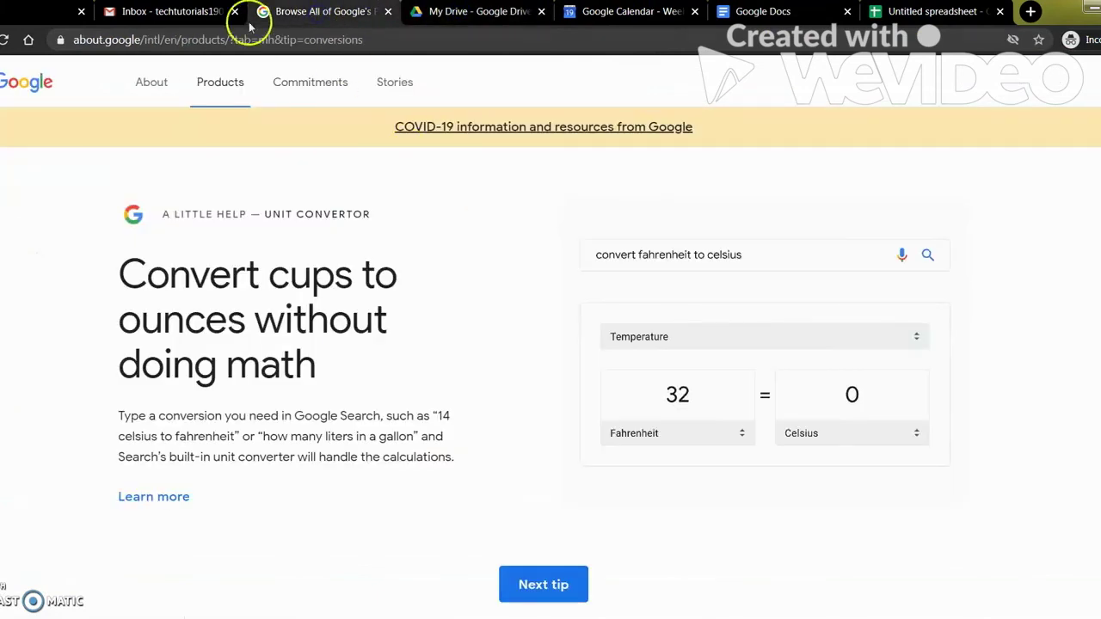
left_click(170, 13)
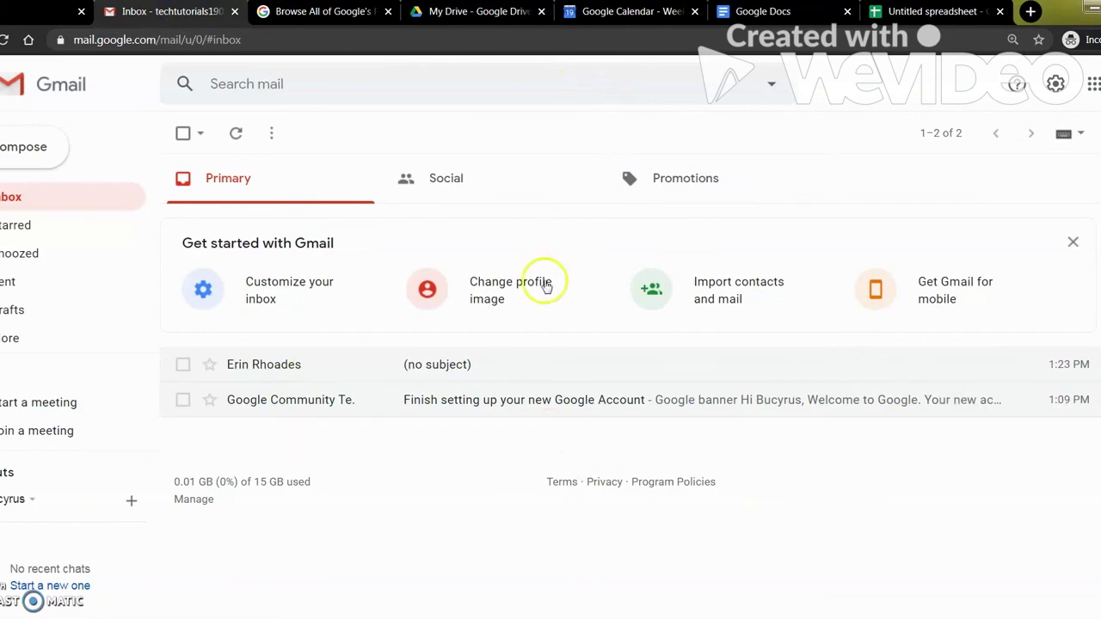
left_click(30, 14)
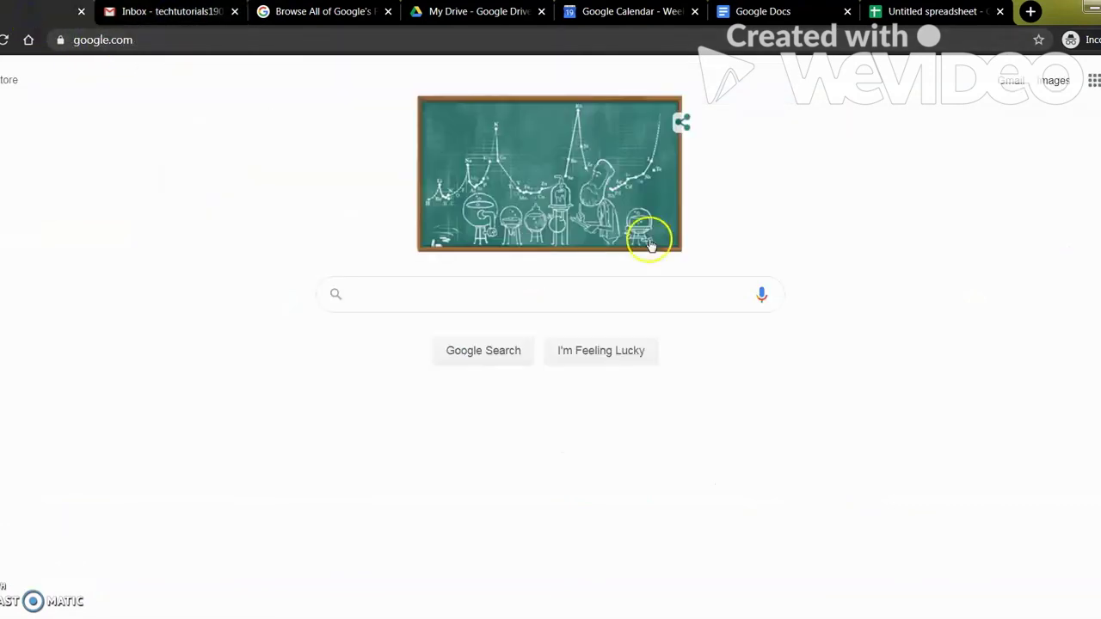